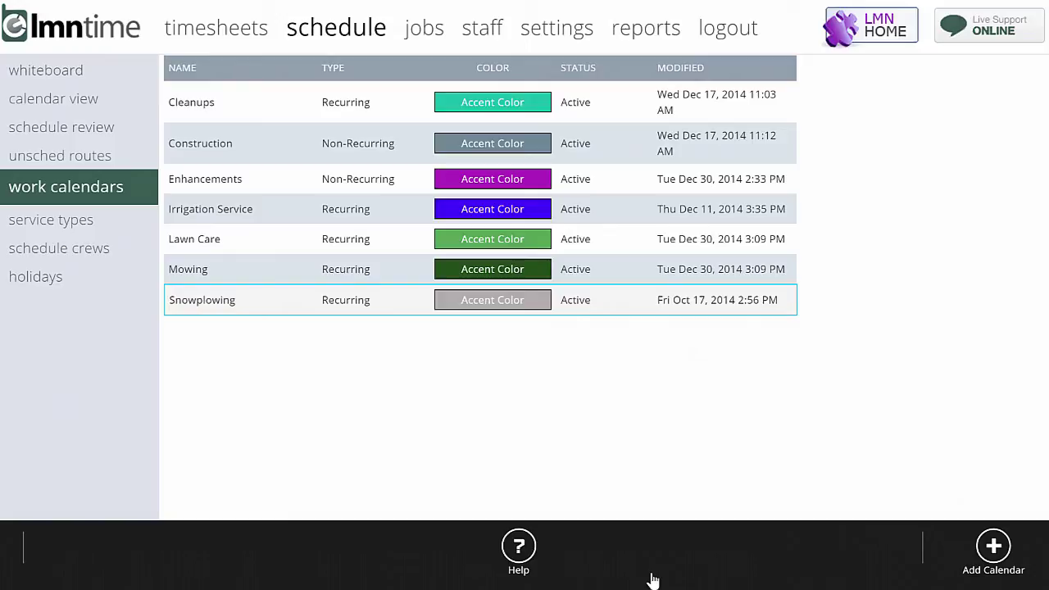
Step: Open the Construction work calendar for editing
key("Up")
key("Up")
key("Up")
key("Up")
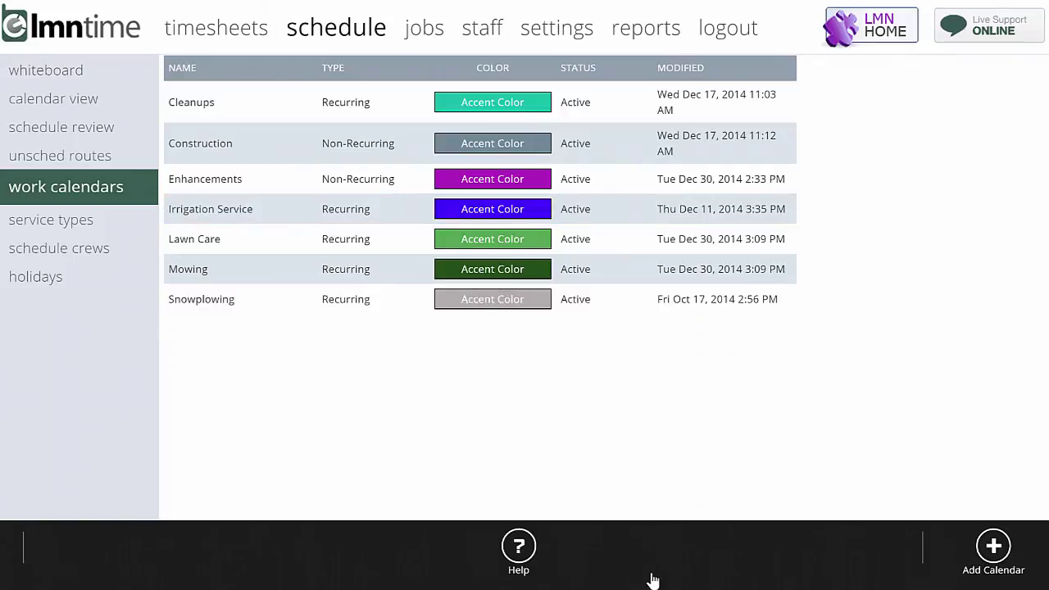
key("Return")
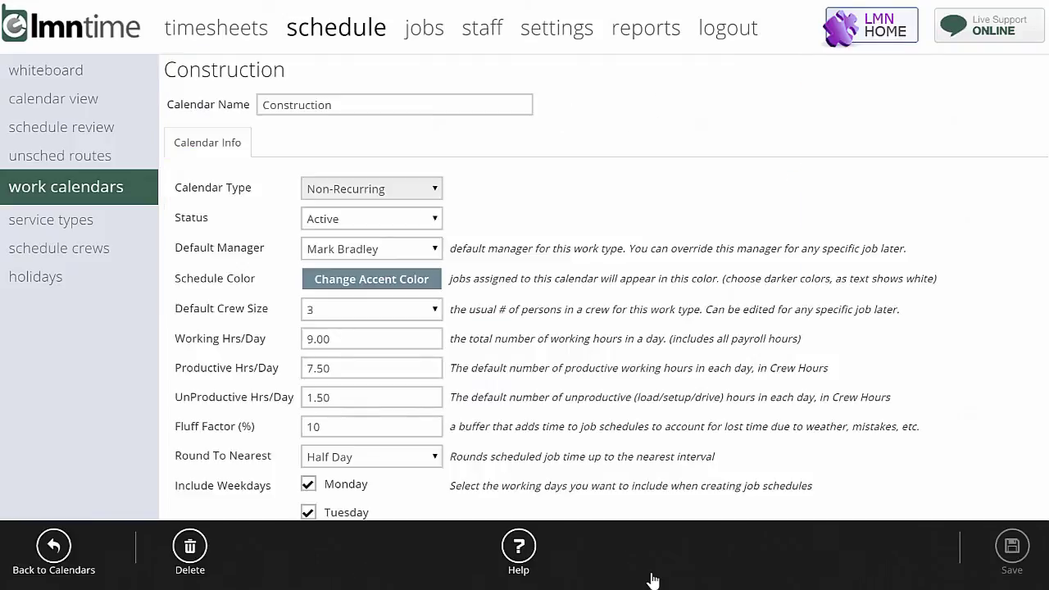
Step: Set the Construction calendar's working and productive hours per day to 9 and its unproductive hours per day to 0
scroll(653, 580, "down", 1)
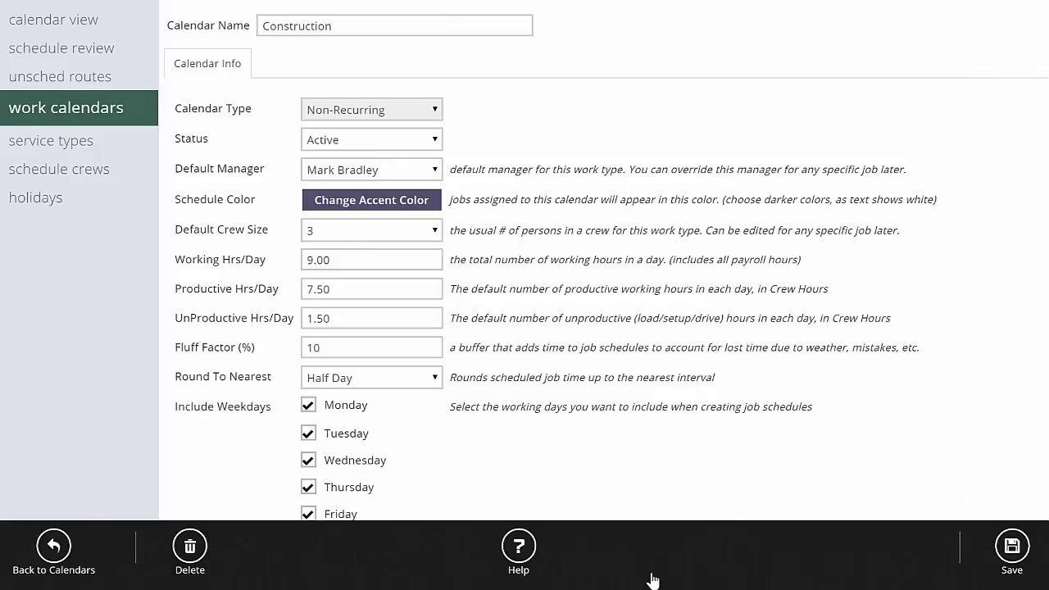
key("Tab")
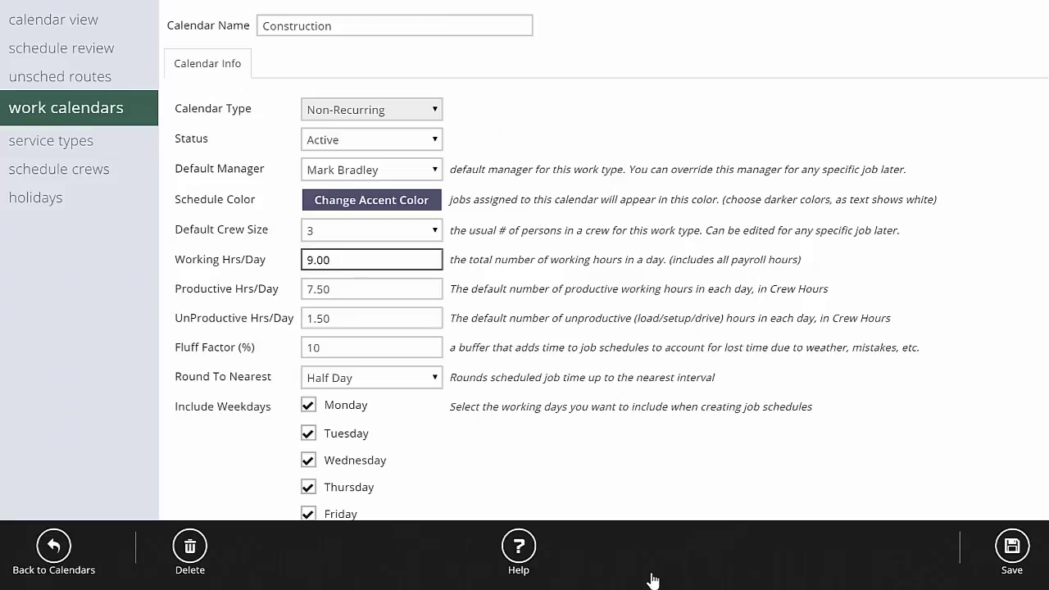
key("Tab")
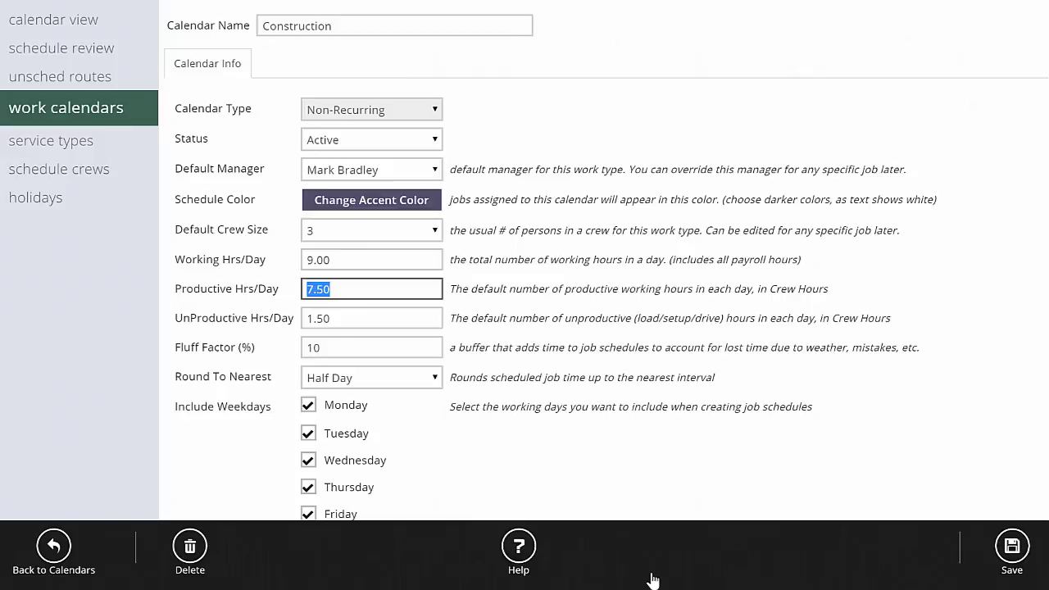
key("End")
key("Tab")
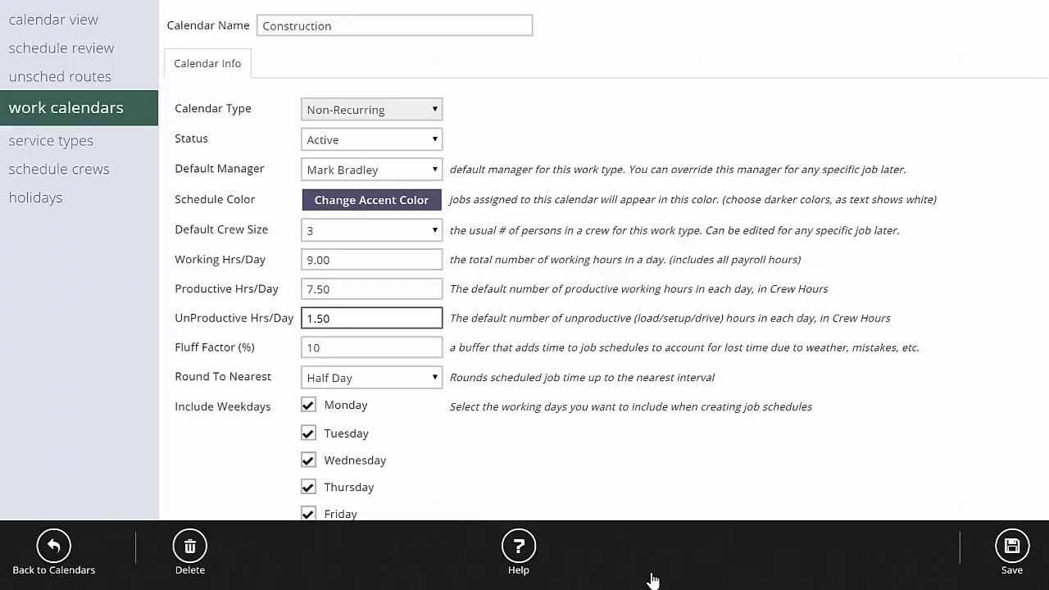
key("shift+Tab")
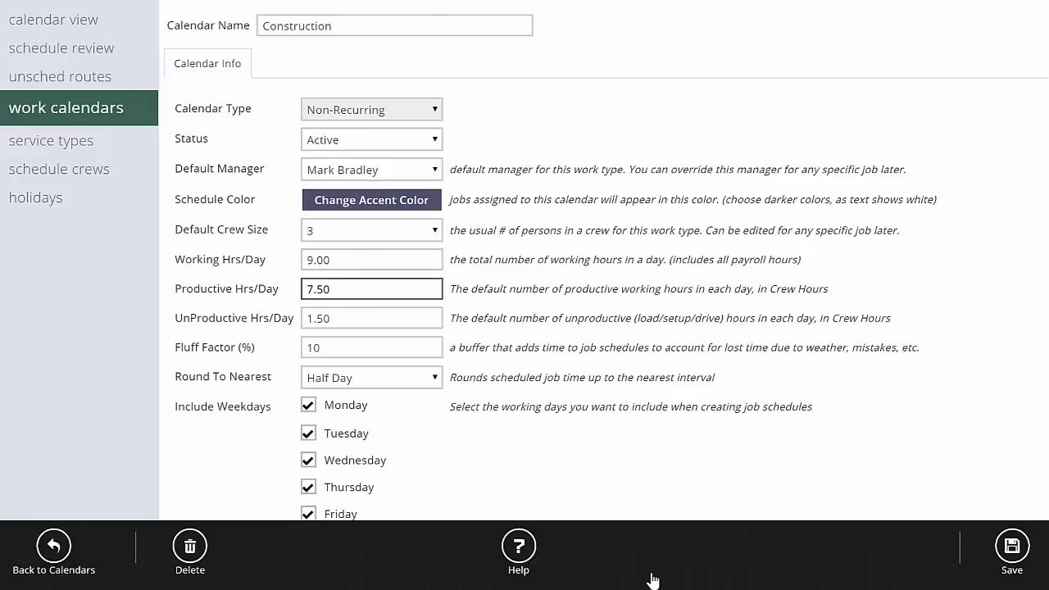
key("ctrl+a")
type("9")
key("Tab")
type("0")
key("shift+Tab")
key("shift+Tab")
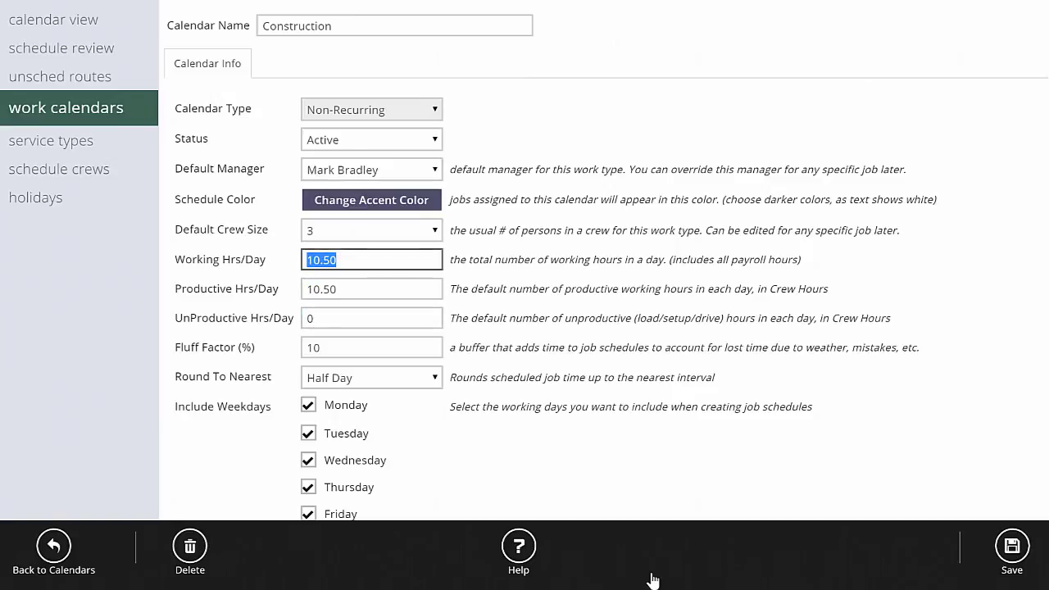
type("9")
key("Tab")
key("Tab")
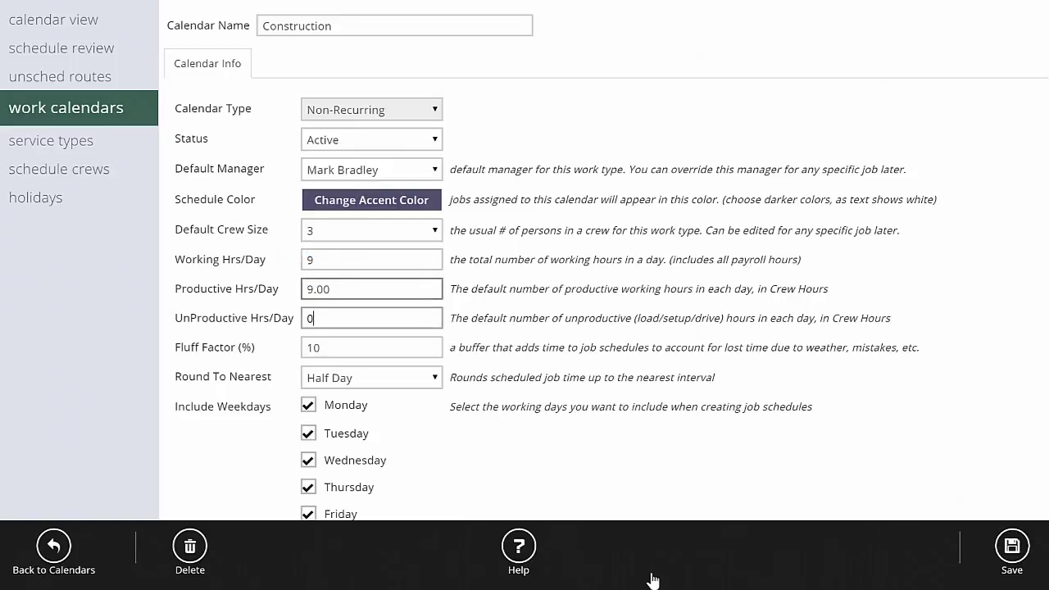
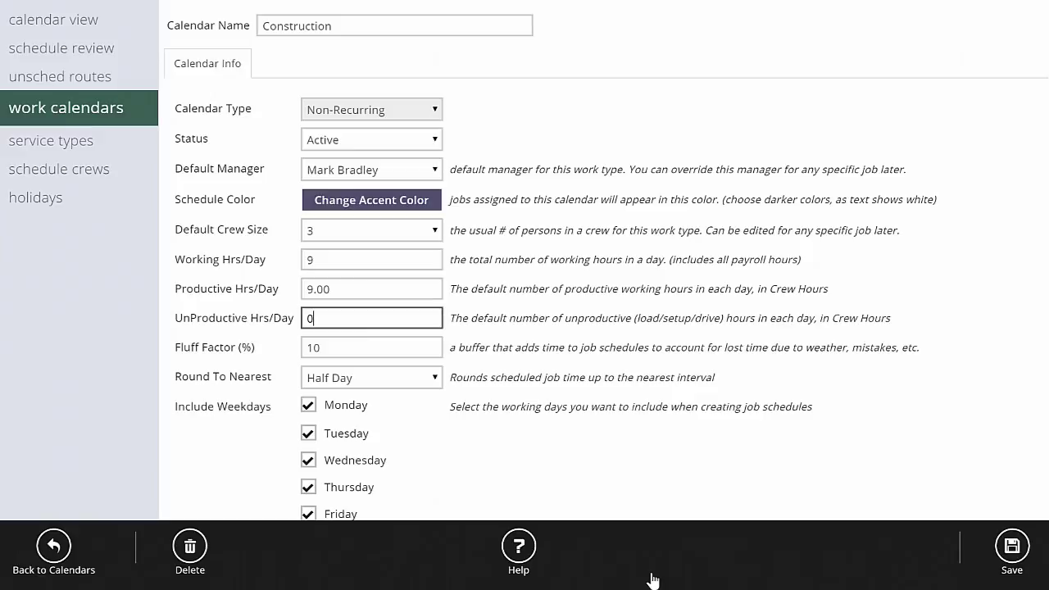
Step: Set the Construction calendar's productive hours per day to 7.5
key("shift+Tab")
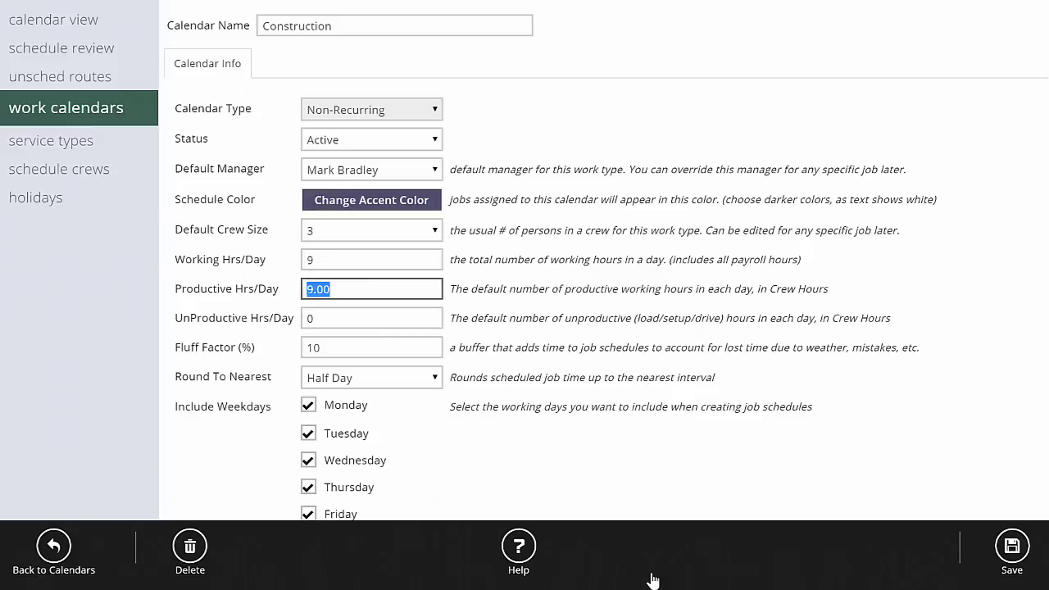
type("7.5")
key("Tab")
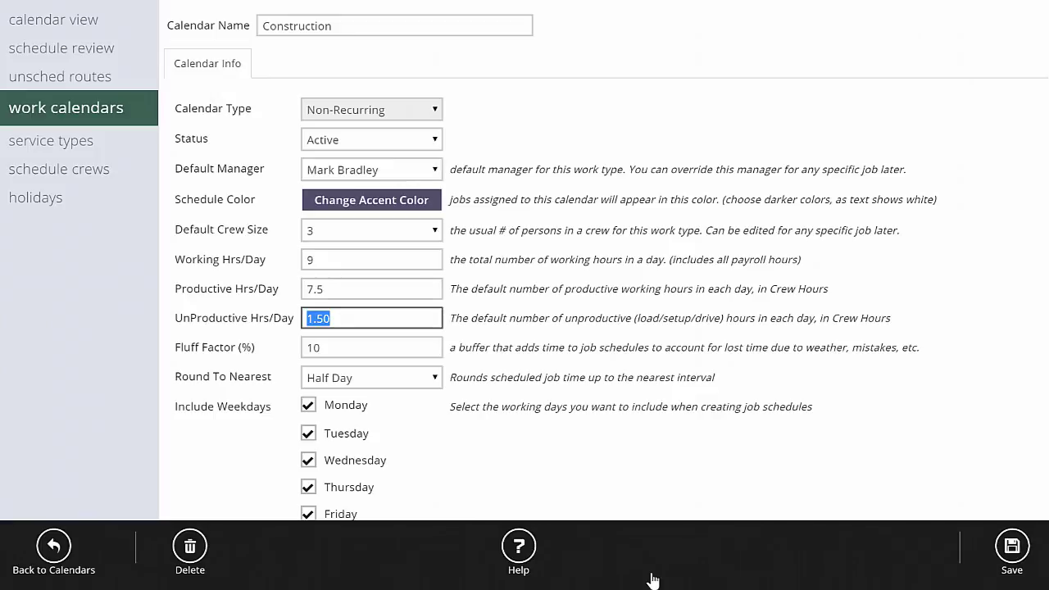
key("shift+Tab")
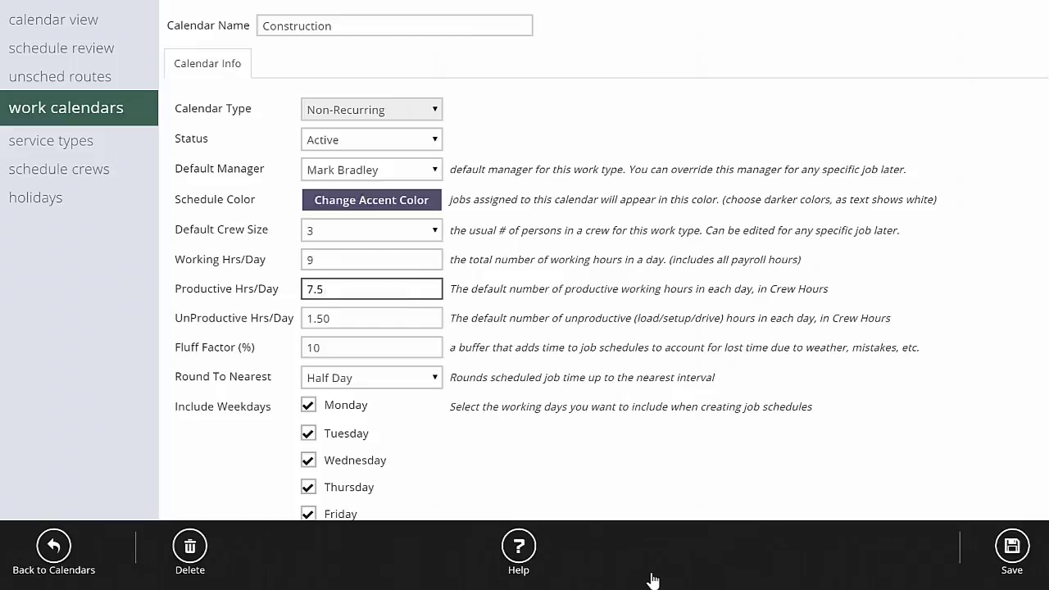
key("Tab")
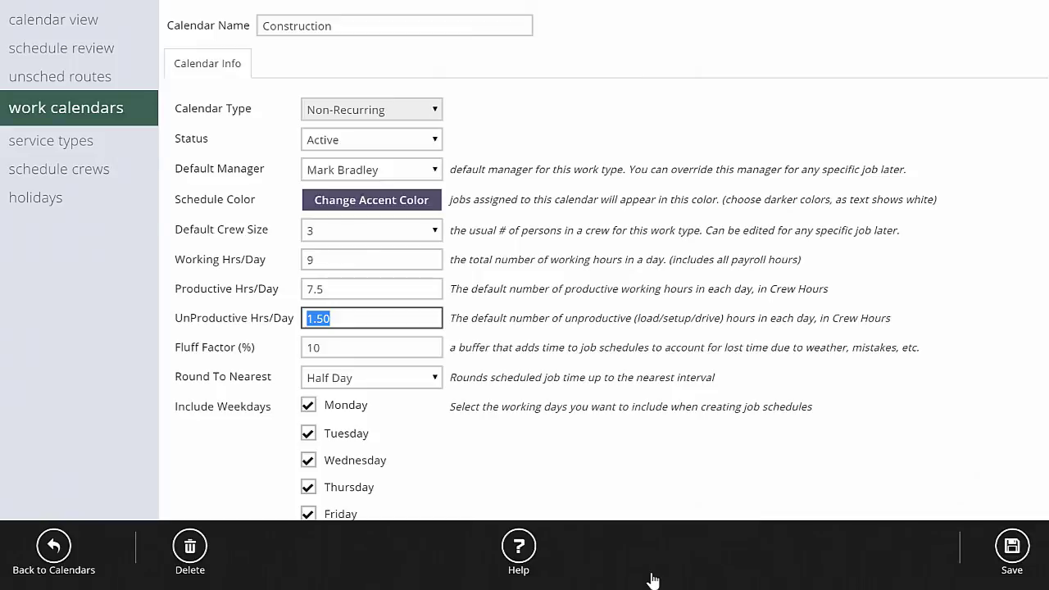
Step: Go through the Round To Nearest intervals of the Construction calendar and keep Half Day
key("Tab")
scroll(652, 581, "down", 1)
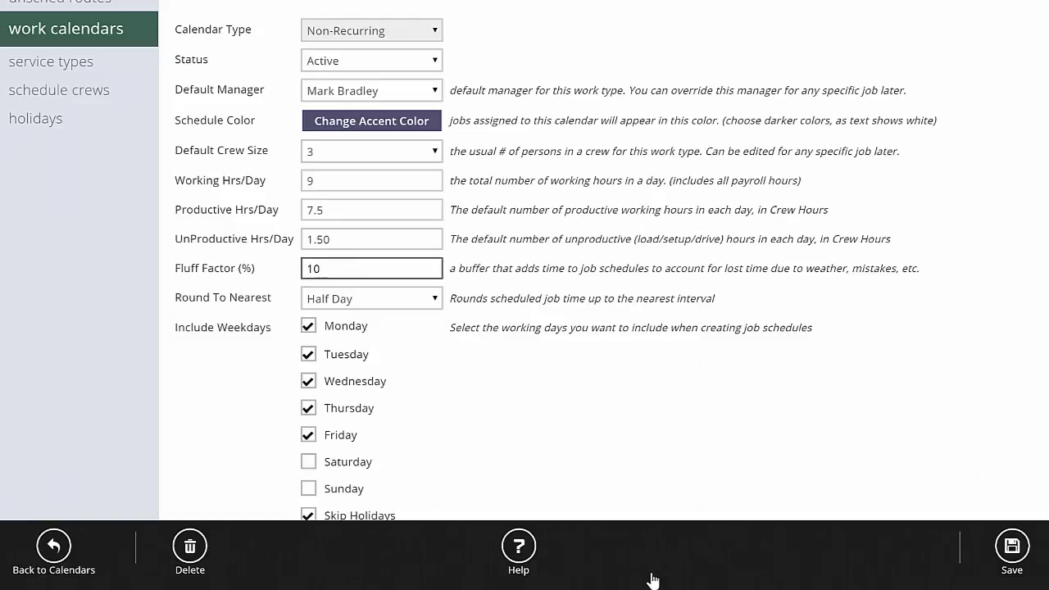
scroll(652, 580, "down", 2)
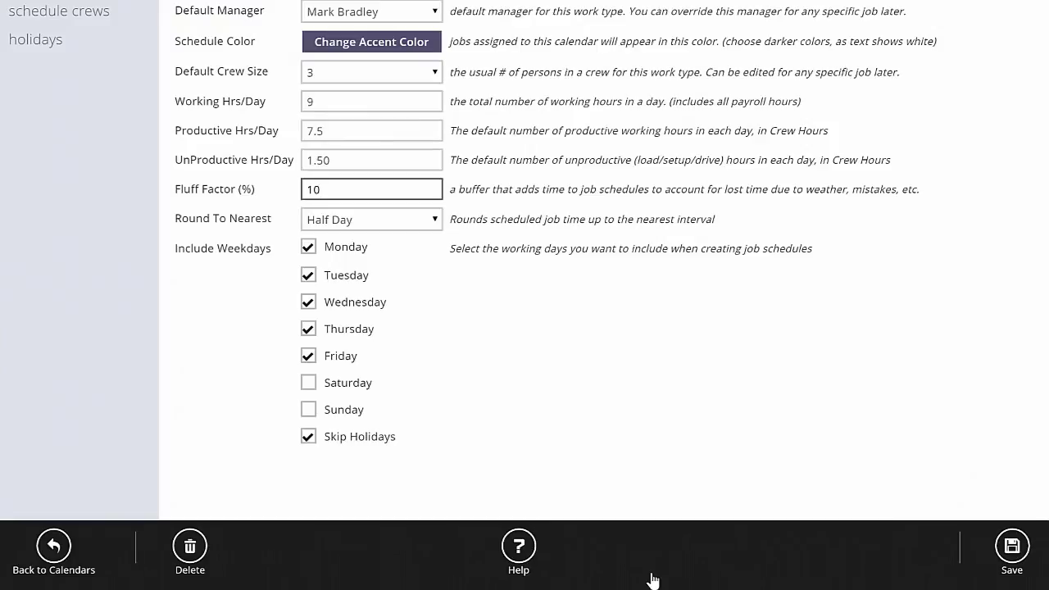
key("Tab")
key("alt+Down")
key("Home")
key("Down")
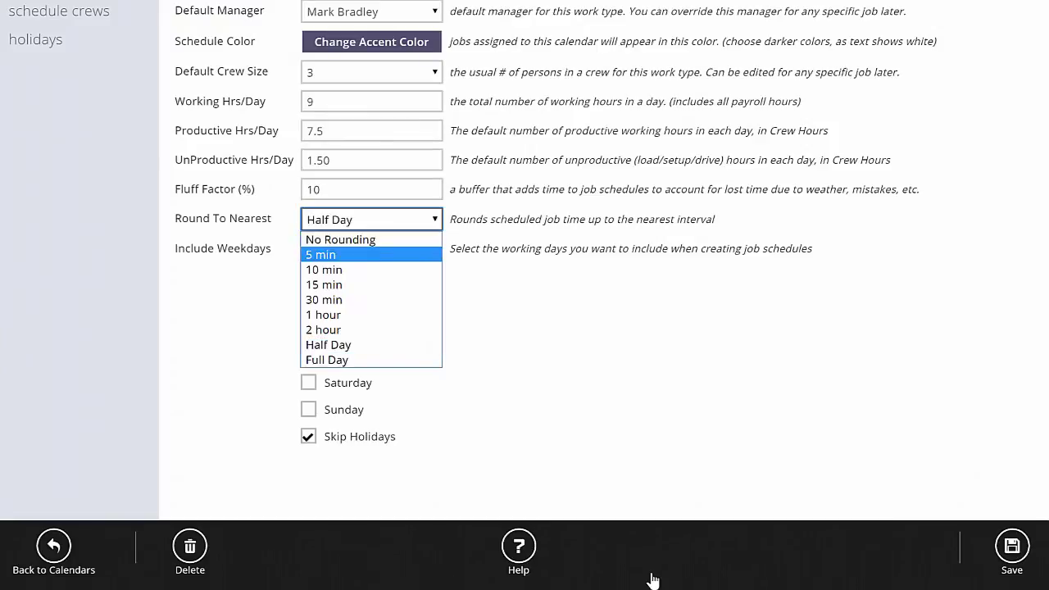
key("Down")
key("Down")
key("Down")
key("Down")
key("Down")
key("Down")
key("Down")
key("Up")
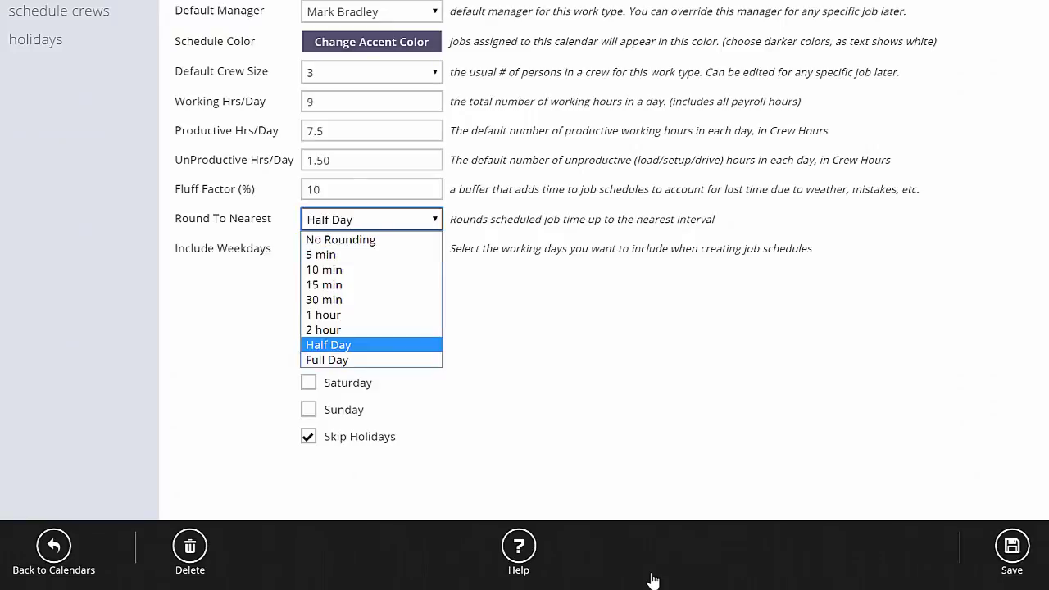
key("Return")
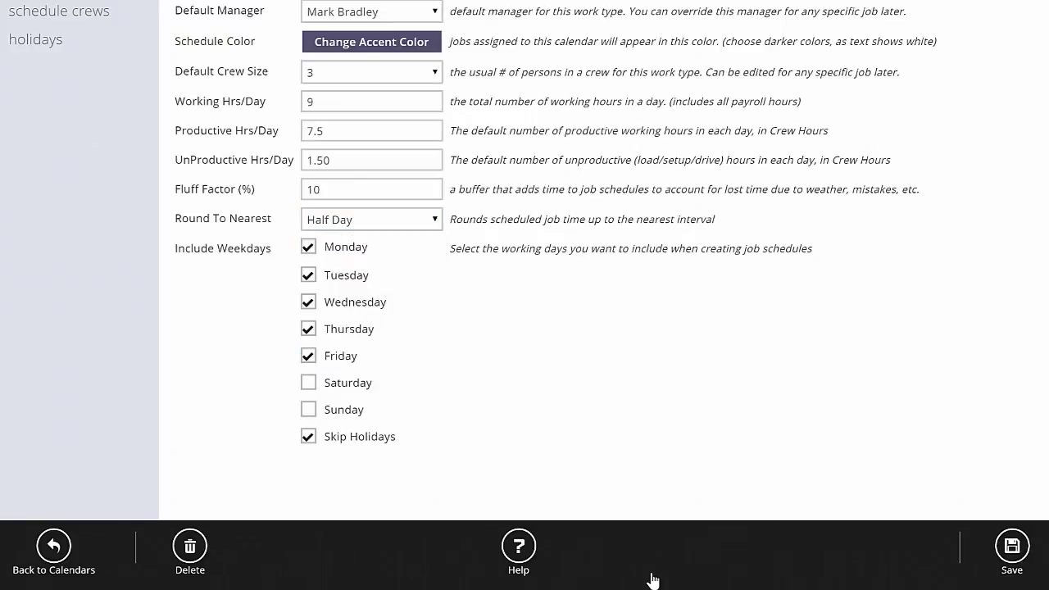
Step: Try Full Day and 1 hour as the Construction calendar's rounding interval
key("alt+Down")
key("Down")
key("Return")
key("alt+Down")
key("Home")
key("Down")
key("Down")
key("Down")
key("Down")
key("Down")
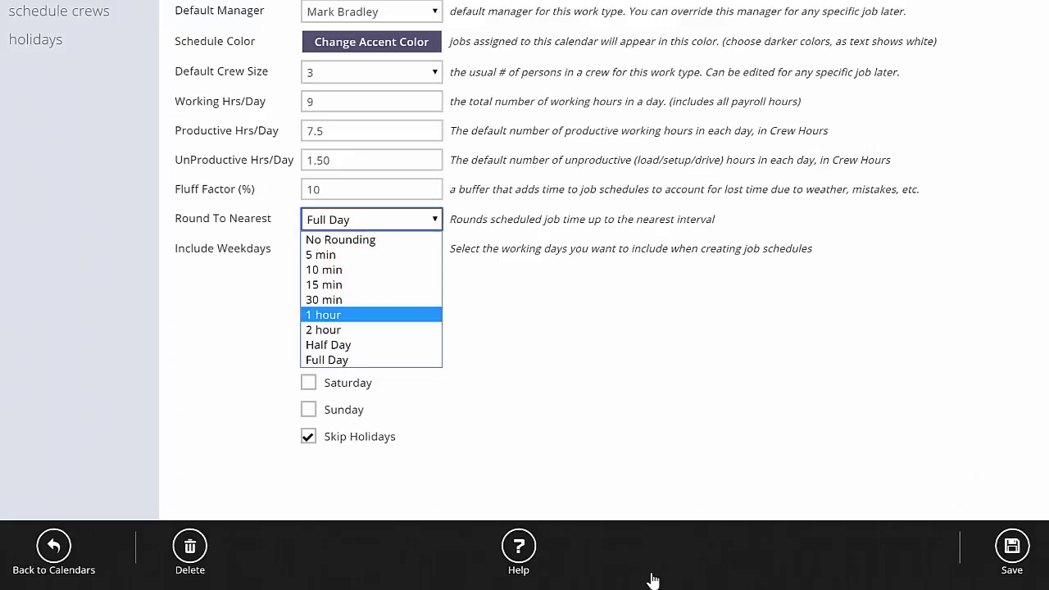
key("Return")
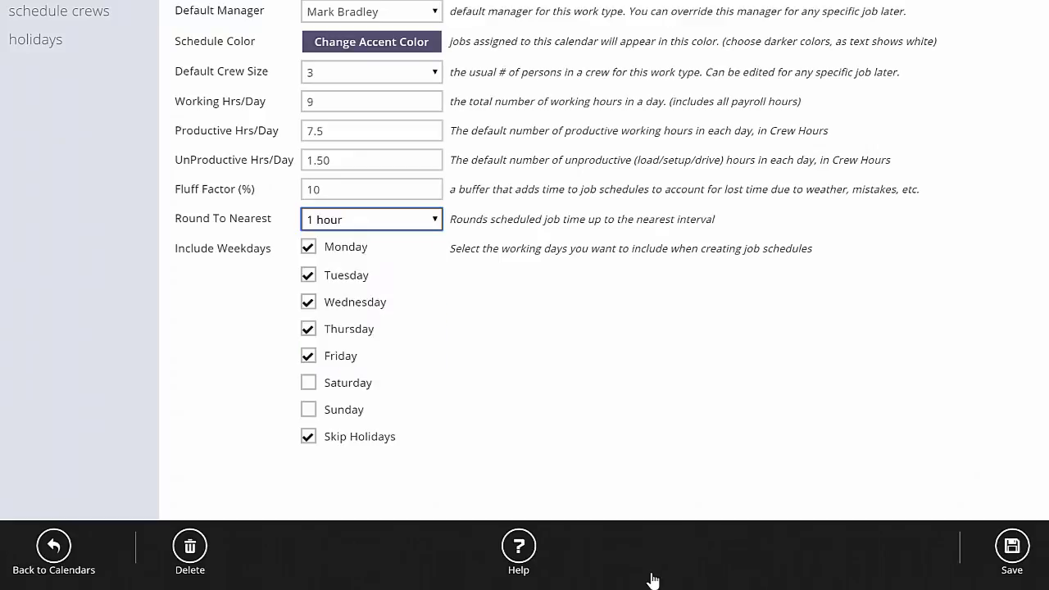
Step: Set the Construction calendar's Round To Nearest interval to Full Day
key("alt+Down")
key("Down")
key("Down")
key("Down")
key("Return")
Step: Review the Construction calendar's settings and save them, returning to the list of work calendars
scroll(653, 580, "up", 3)
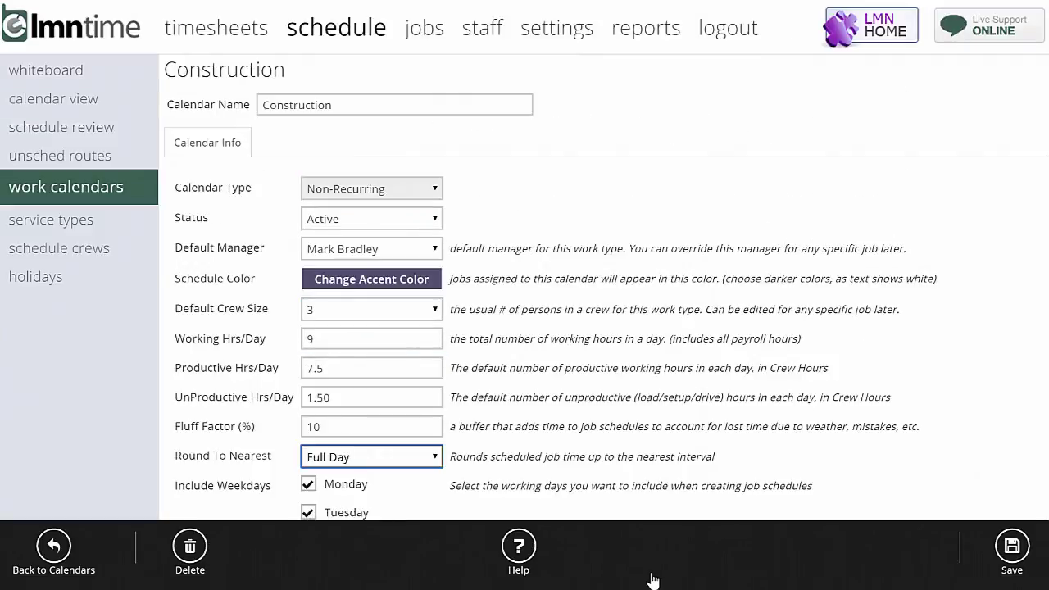
scroll(653, 580, "down", 1)
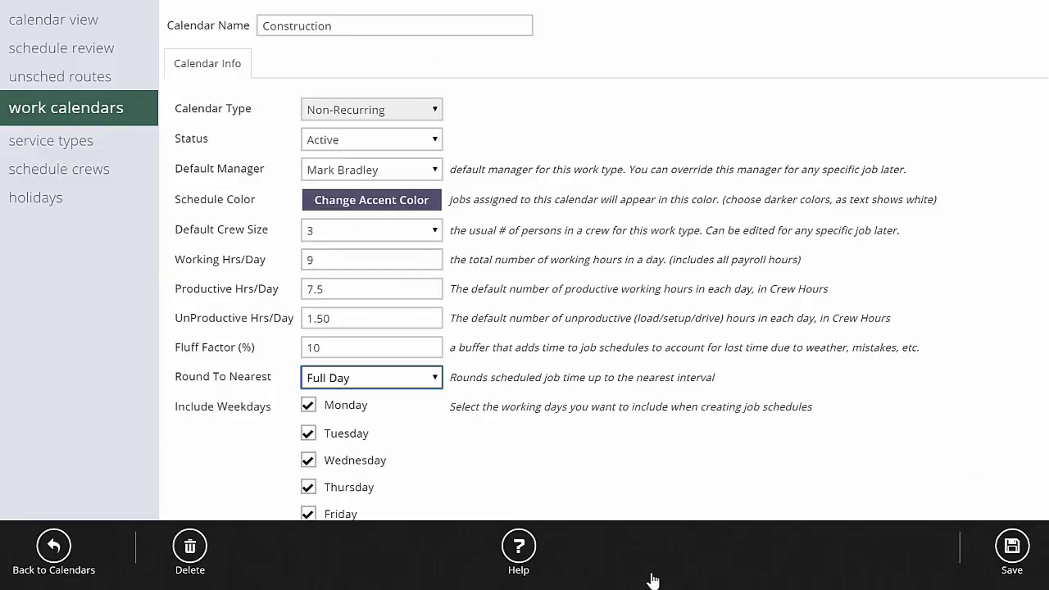
scroll(654, 581, "down", 2)
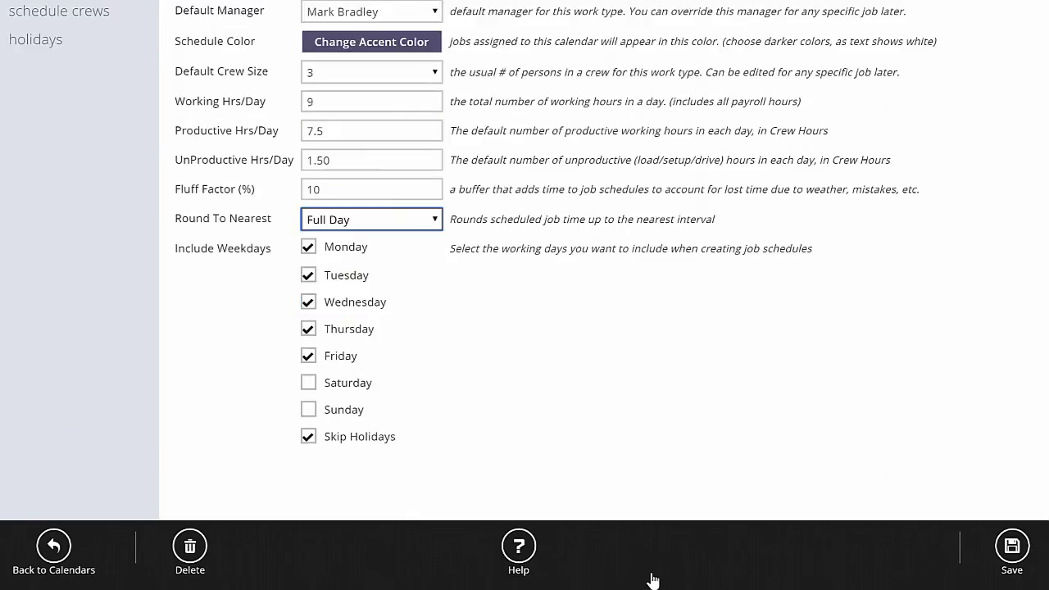
scroll(654, 581, "up", 3)
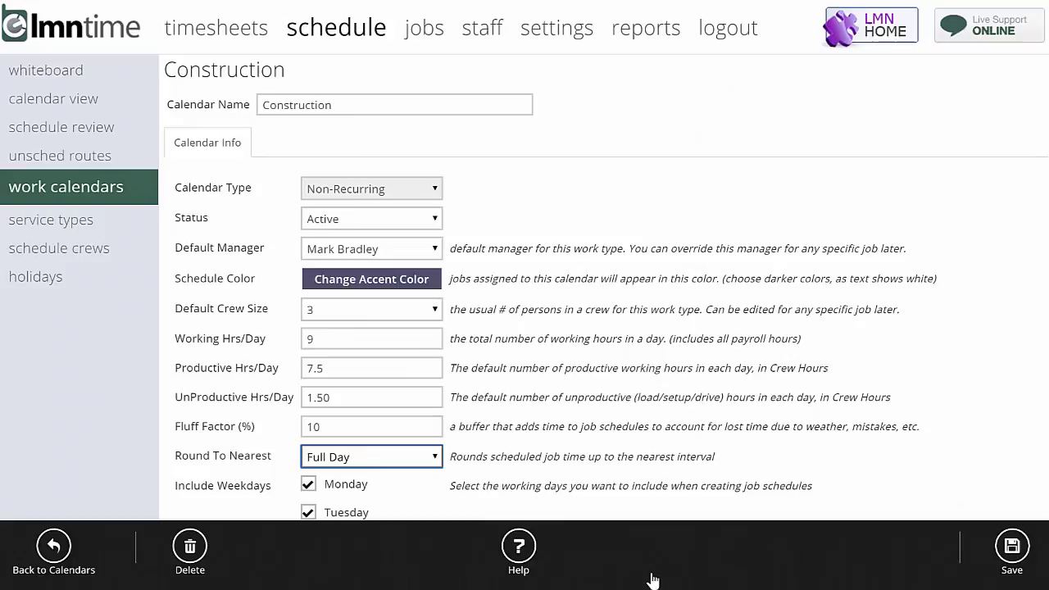
key("Tab")
key("Return")
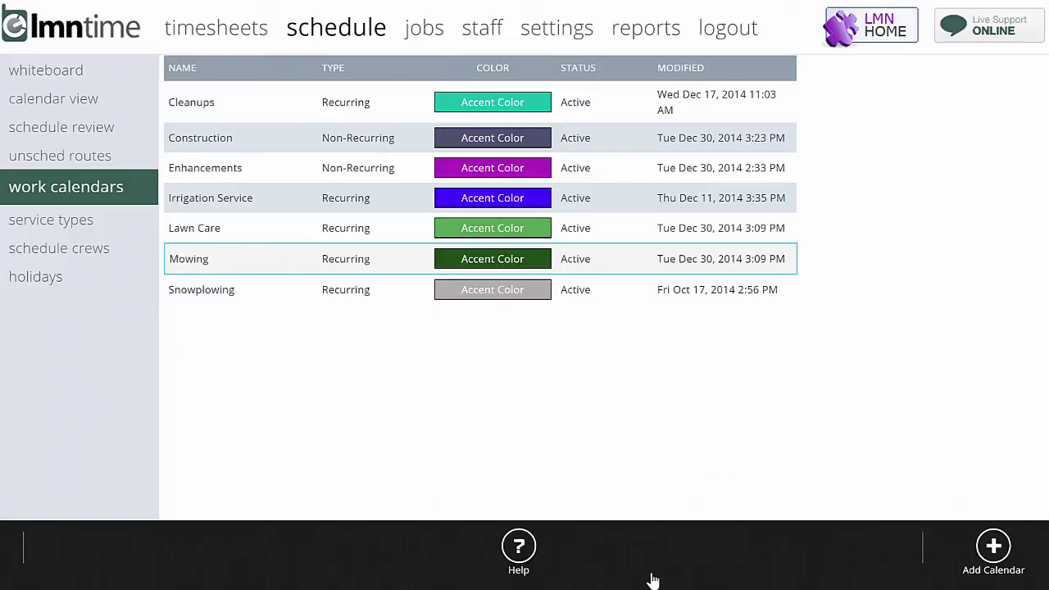
Step: Open the Mowing work calendar and set its unproductive hours per visit to .25
key("Return")
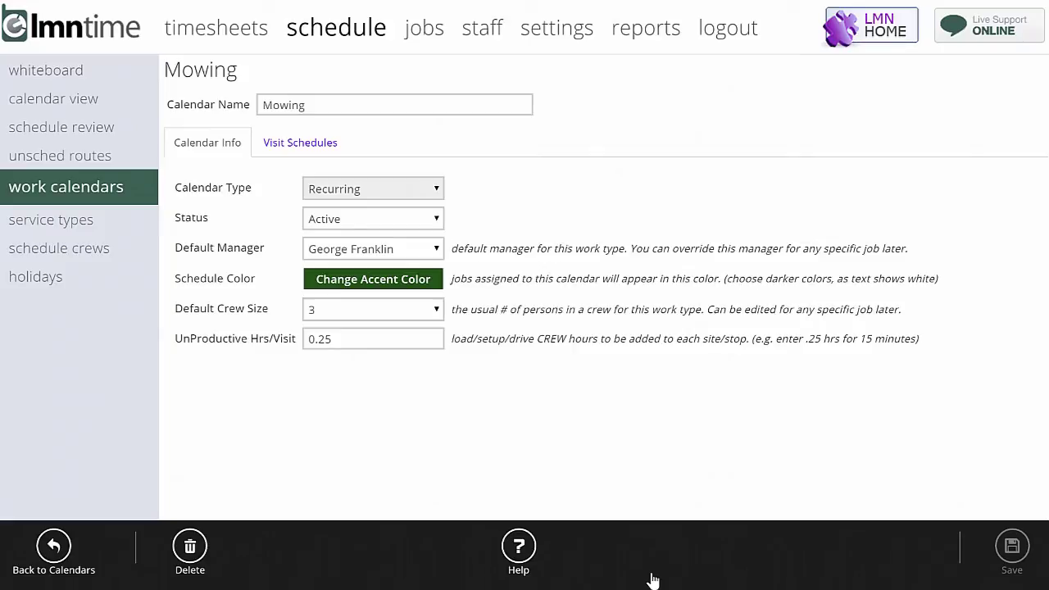
key("Tab")
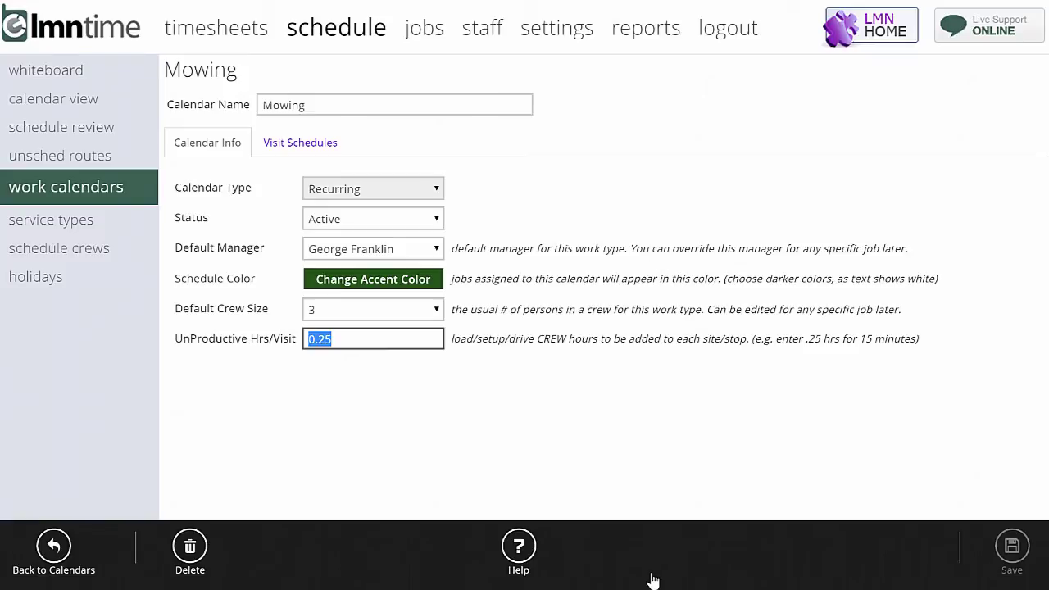
type("0")
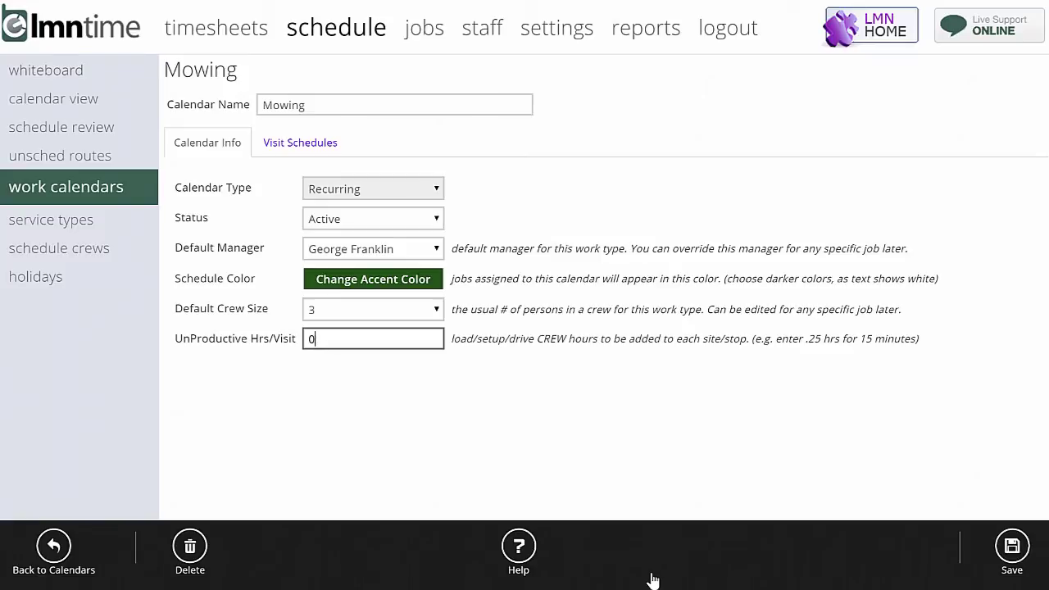
key("BackSpace")
type(".25")
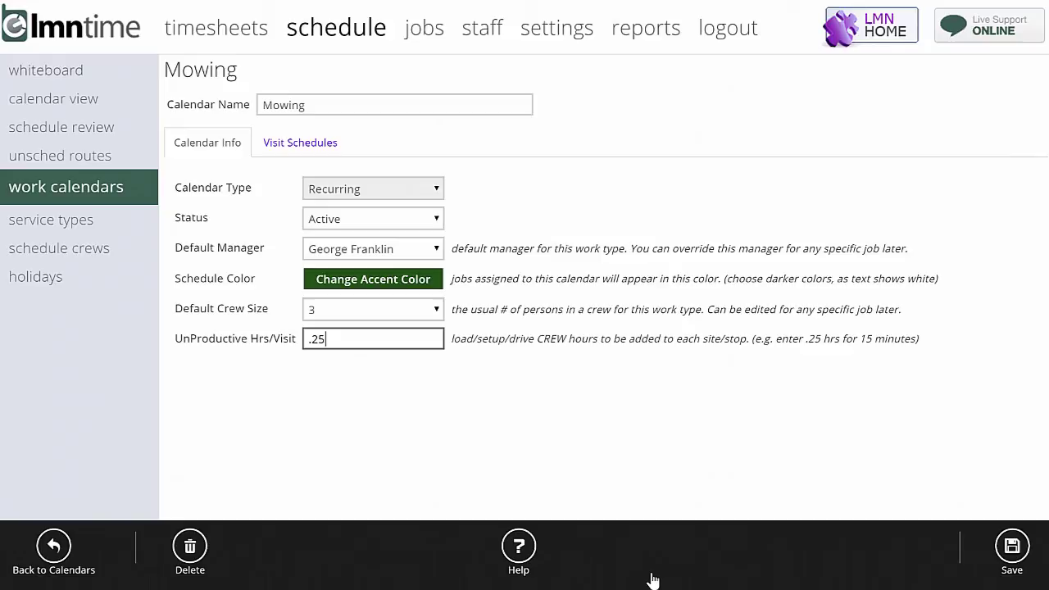
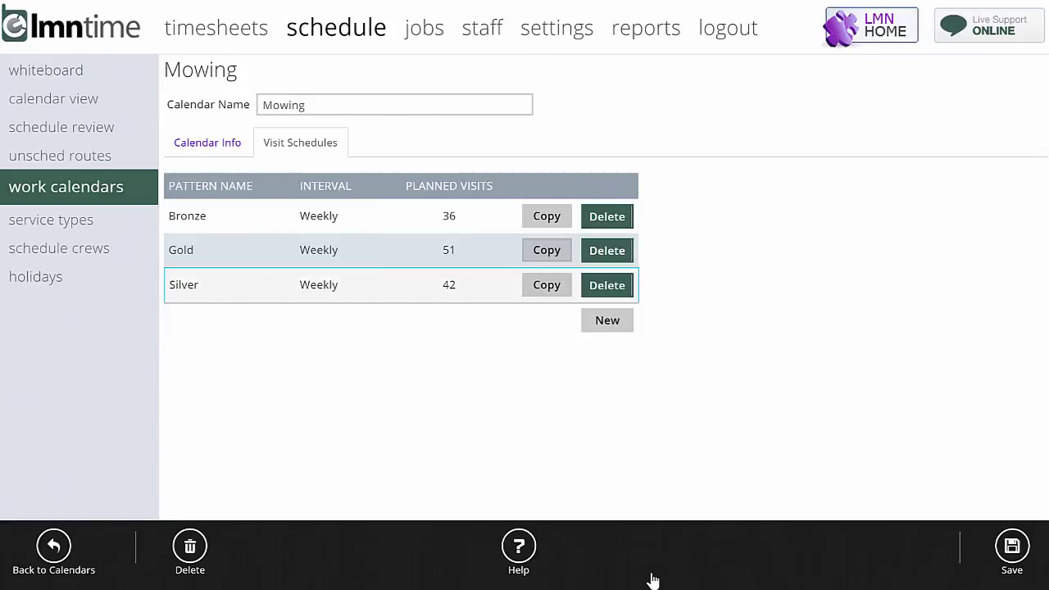
Step: Open the Mowing calendar's Silver visit schedule, compare the Manual and Weekly intervals and keep Weekly
key("Return")
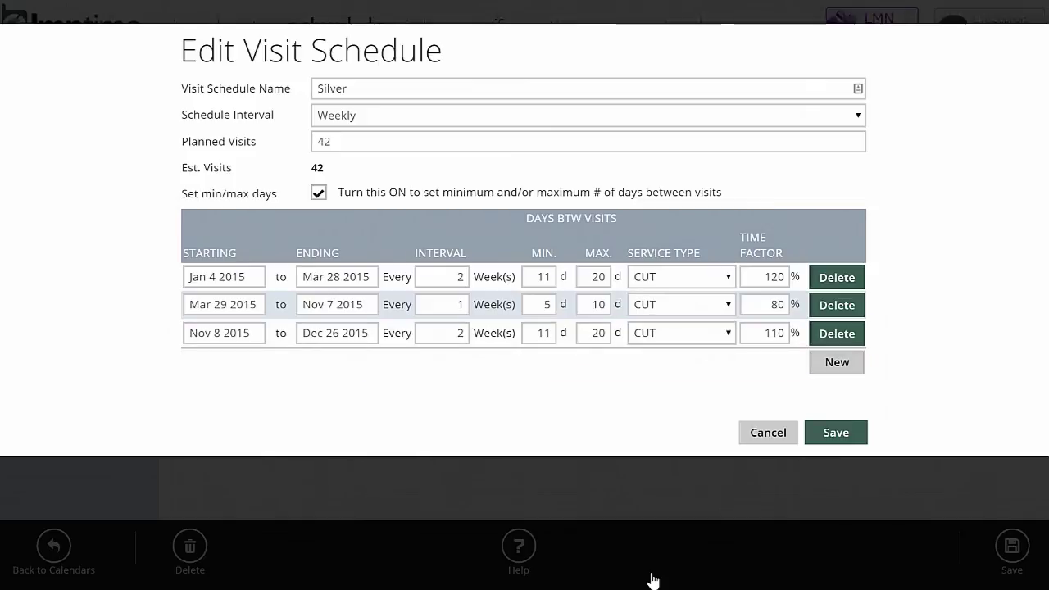
key("Menu")
key("Escape")
key("alt+Down")
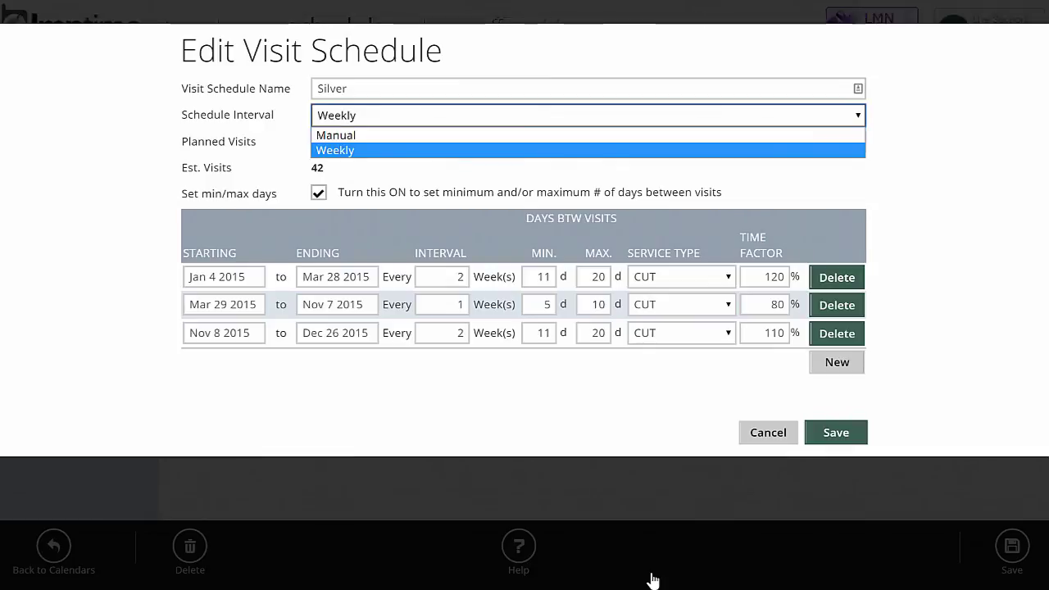
key("Up")
key("Down")
key("Up")
key("Down")
key("Up")
key("Down")
key("Return")
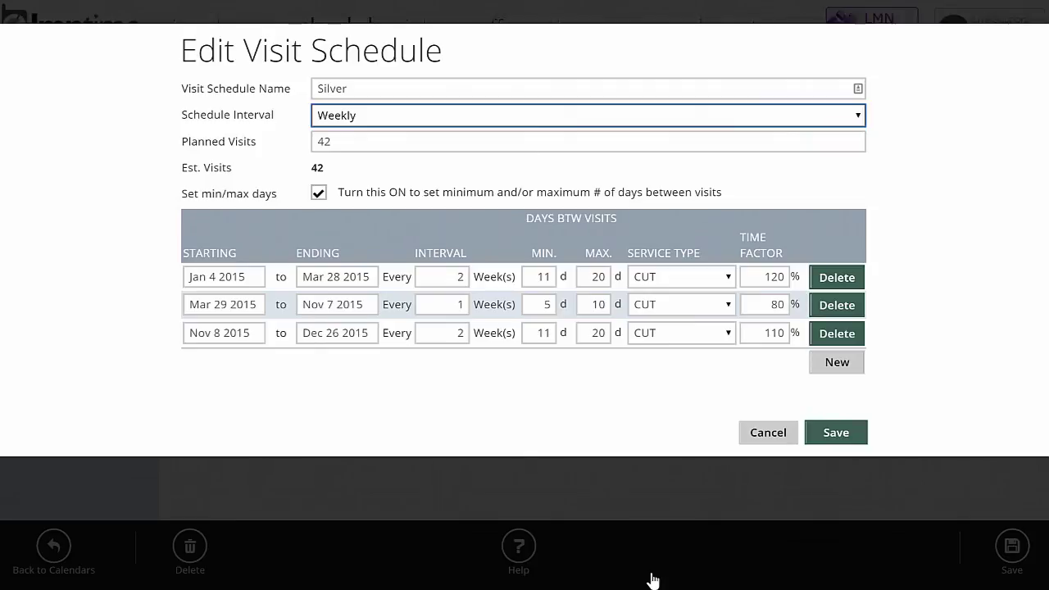
key("Tab")
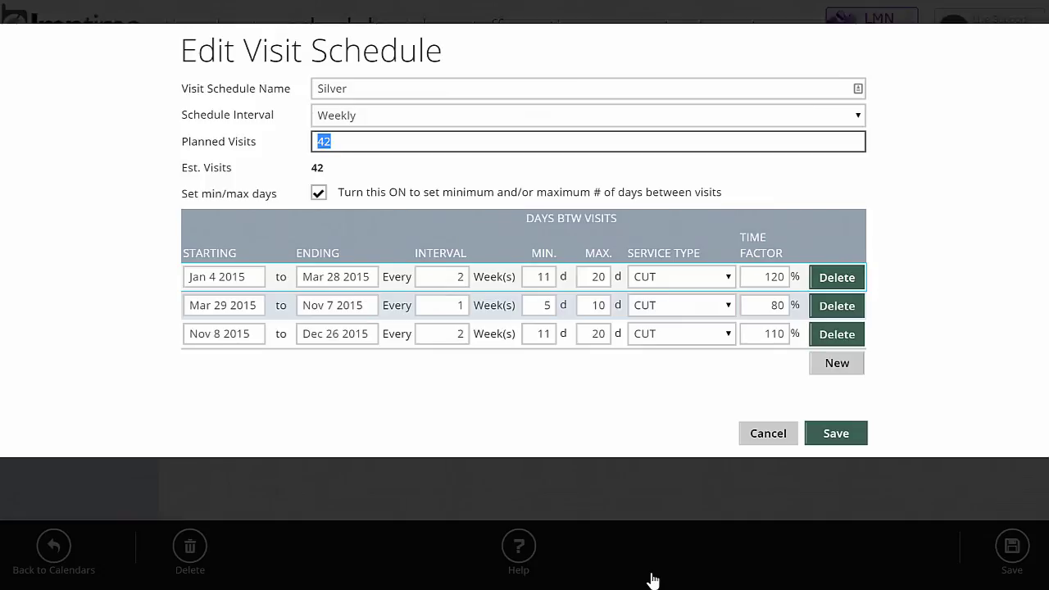
Step: Examine the Silver schedule's first date range: its interval, minimum and maximum days between visits, and time factor
key("Tab")
key("Tab")
key("Tab")
key("Tab")
key("Tab")
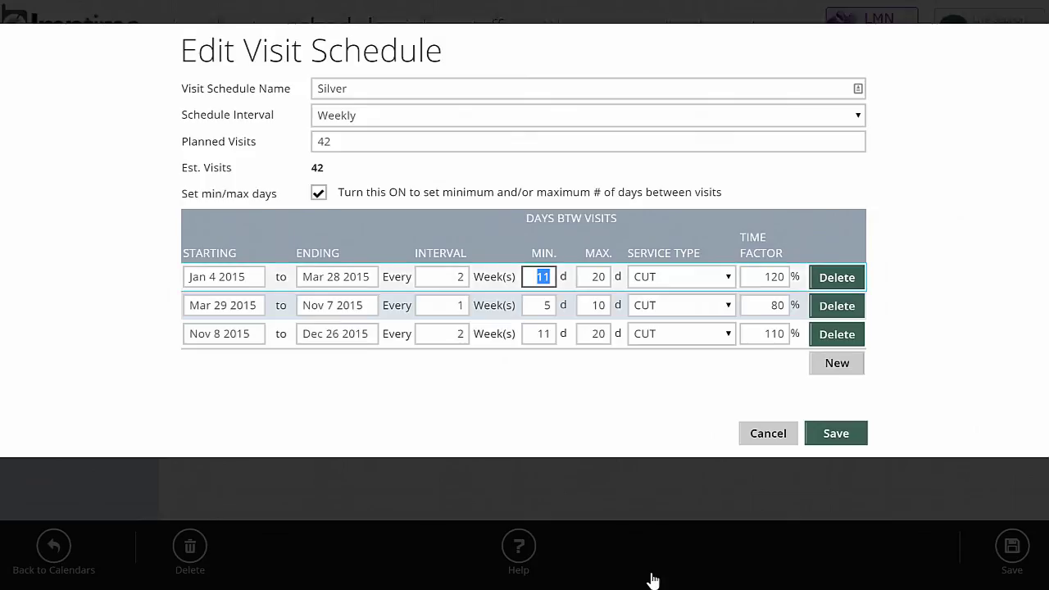
key("Tab")
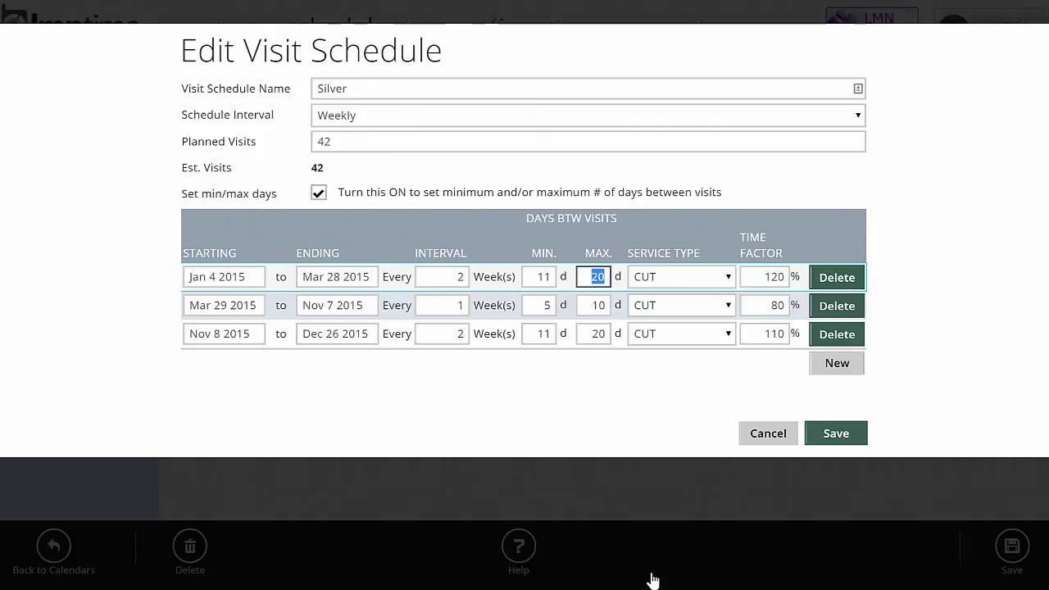
key("Tab")
key("Tab")
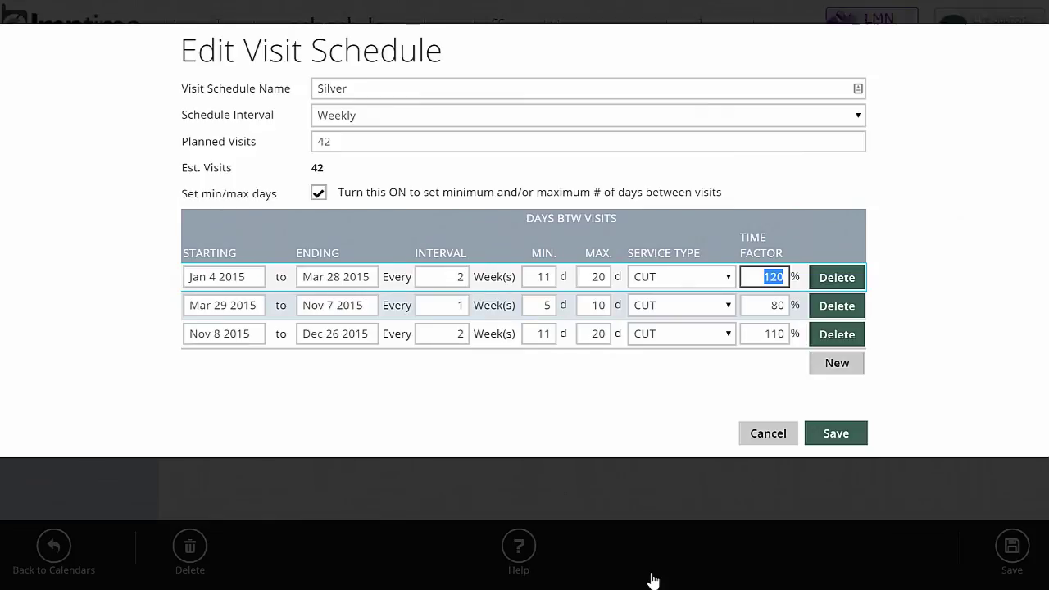
Step: Set the time factor of the Silver schedule's Mar 29 to Nov 7 date range to 85%
key("Down")
type("85")
key("Return")
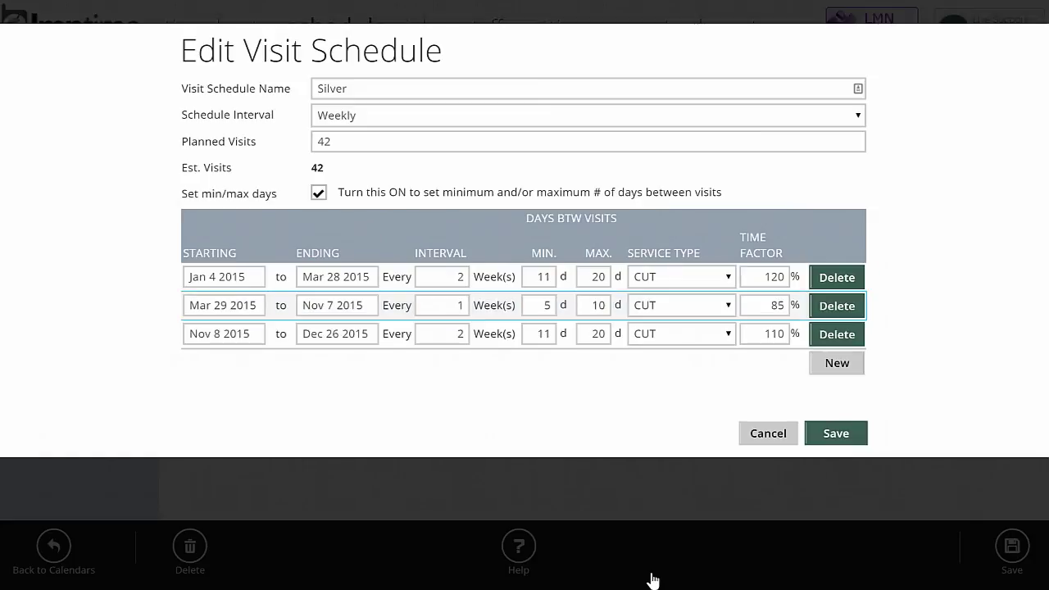
Step: Examine the Mar 29 to Nov 7 range's weekly interval and its minimum and maximum days between visits
key("Down")
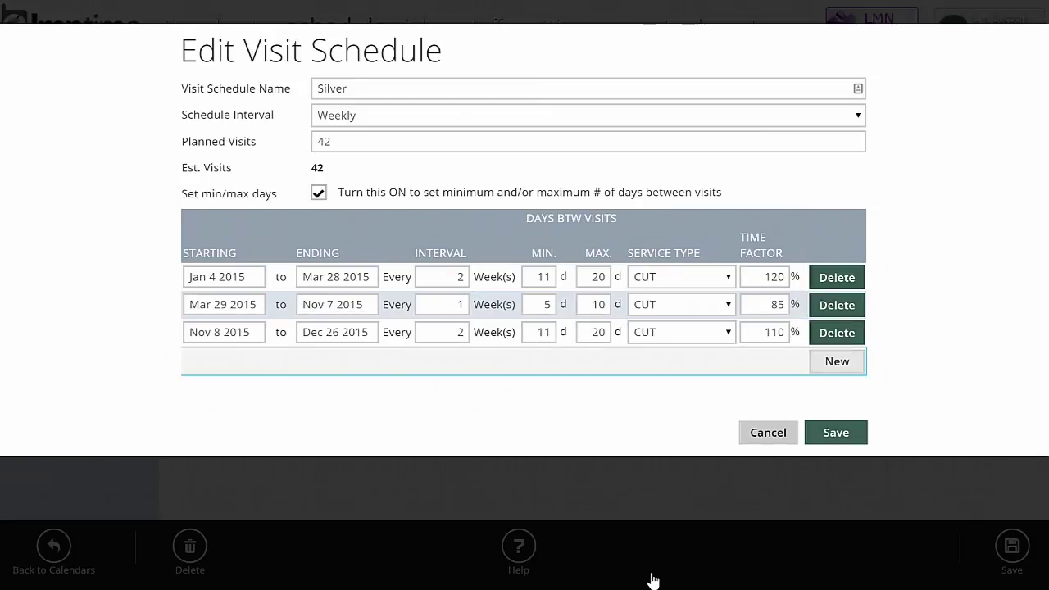
key("Down")
key("Down")
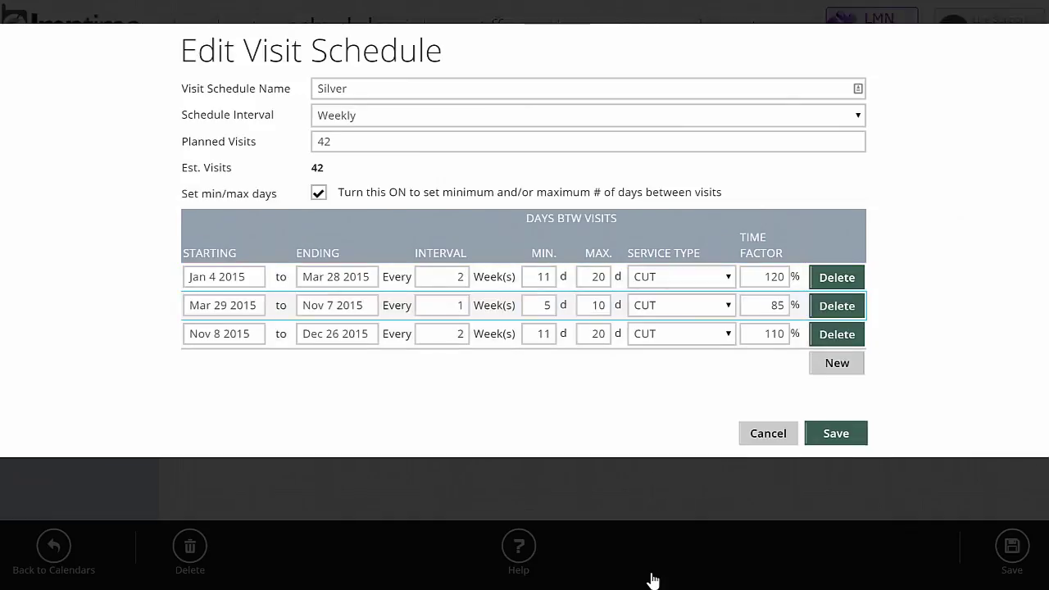
key("Tab")
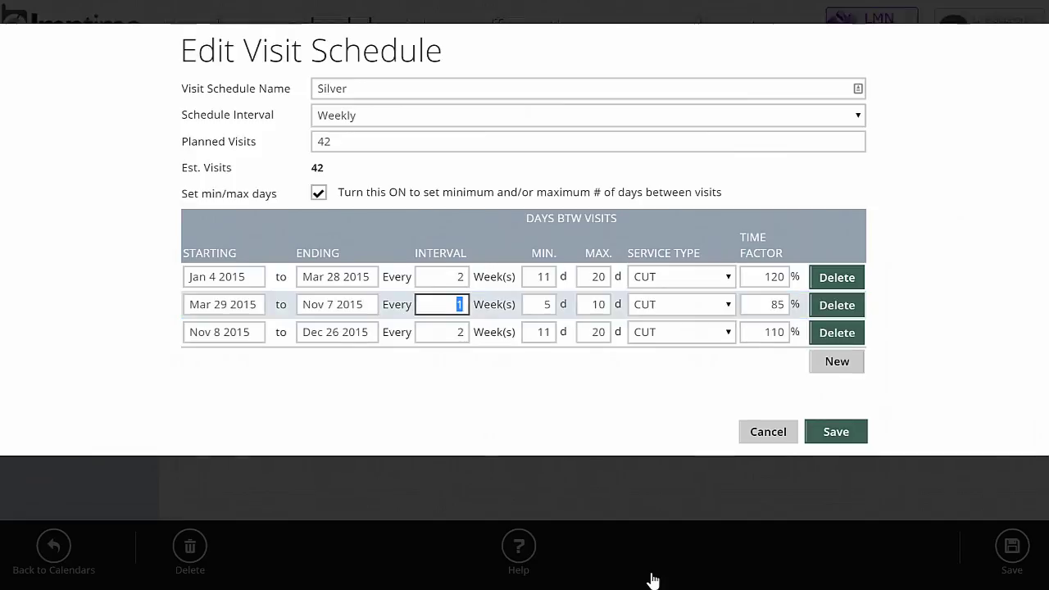
key("Tab")
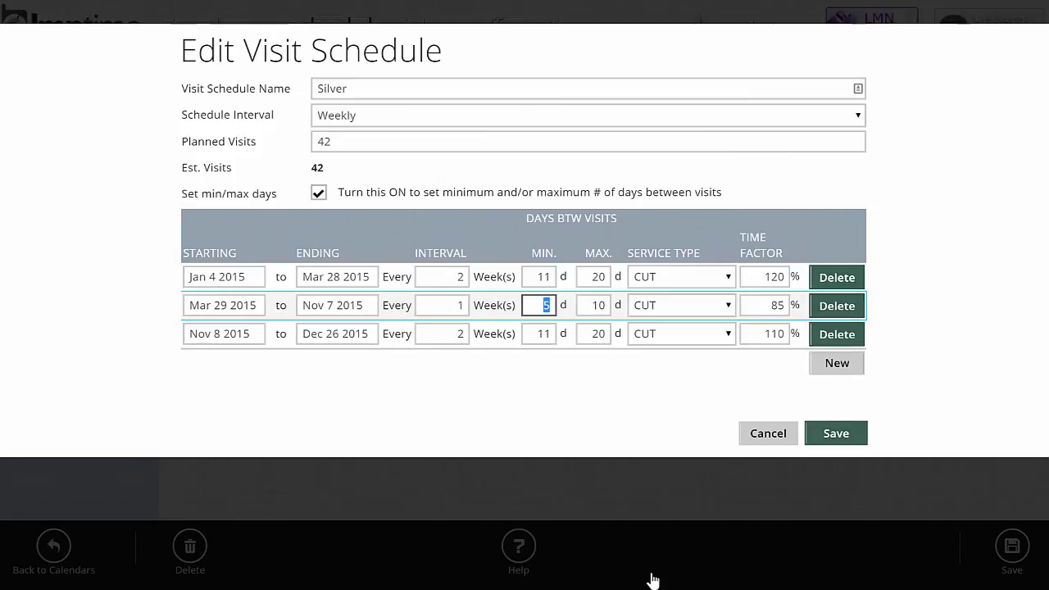
key("Tab")
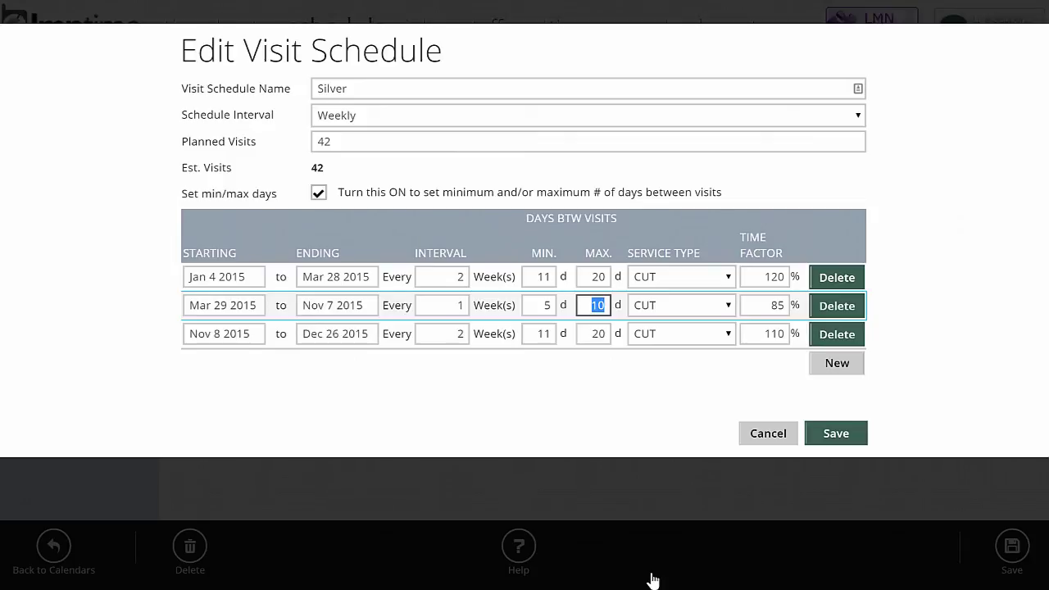
key("shift+Tab")
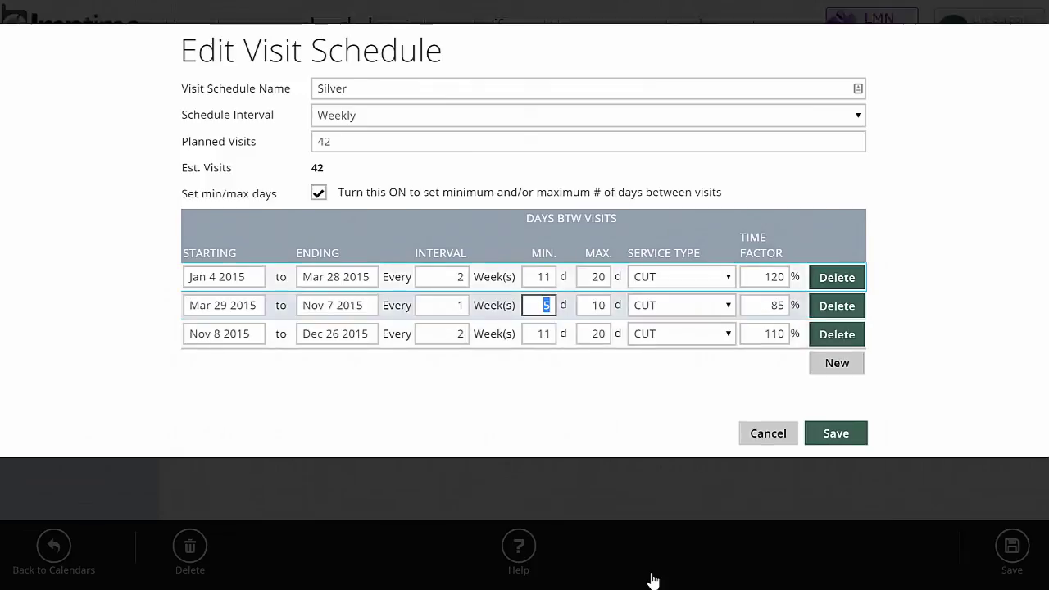
key("Tab")
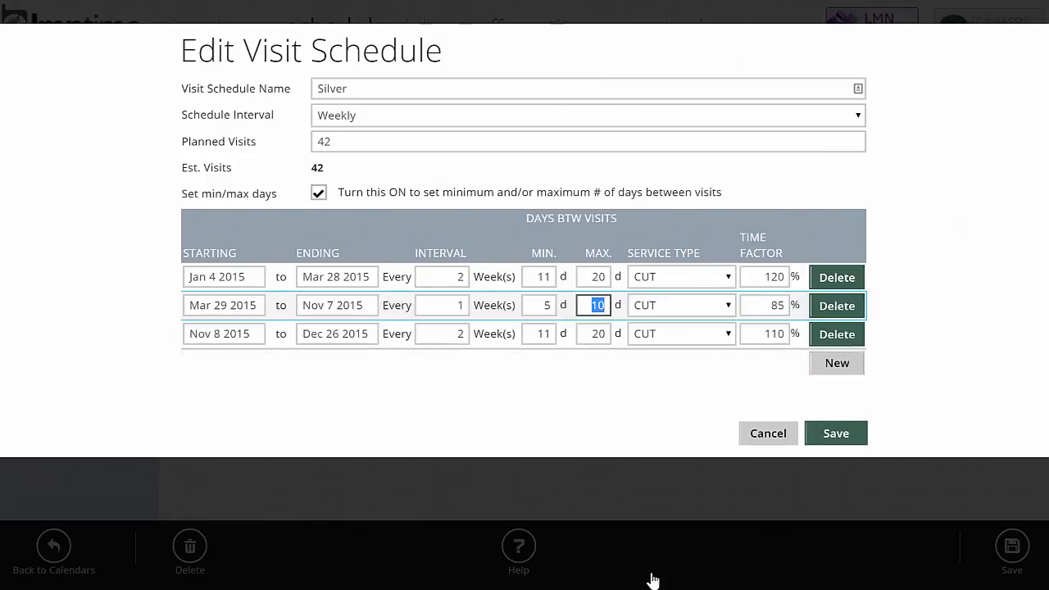
key("Tab")
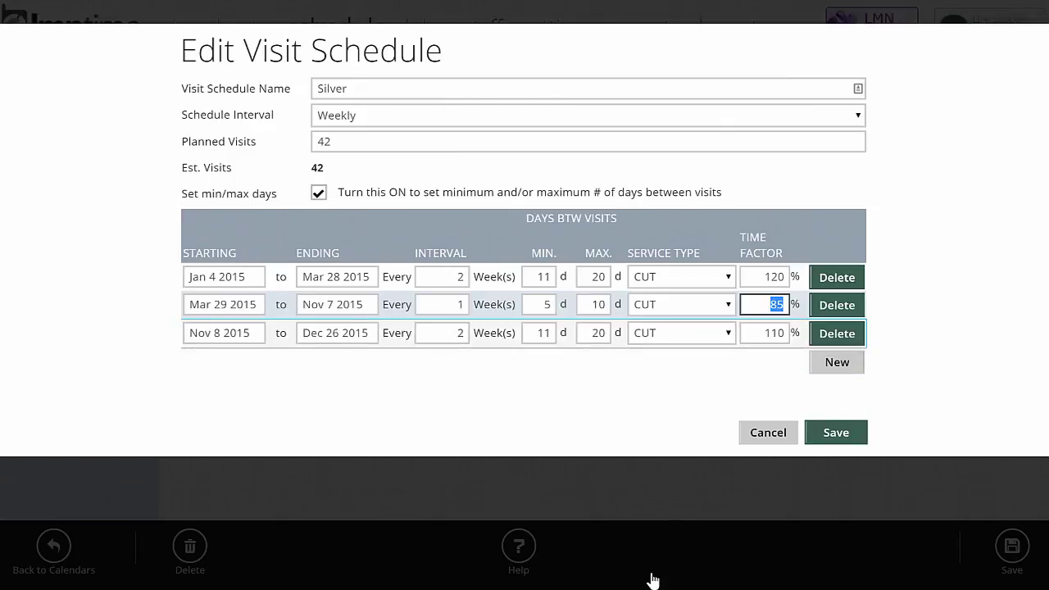
Step: Set the Nov 8 to Dec 26 range's time factor to 120% and close the Silver visit schedule
key("Tab")
type("120")
key("Tab")
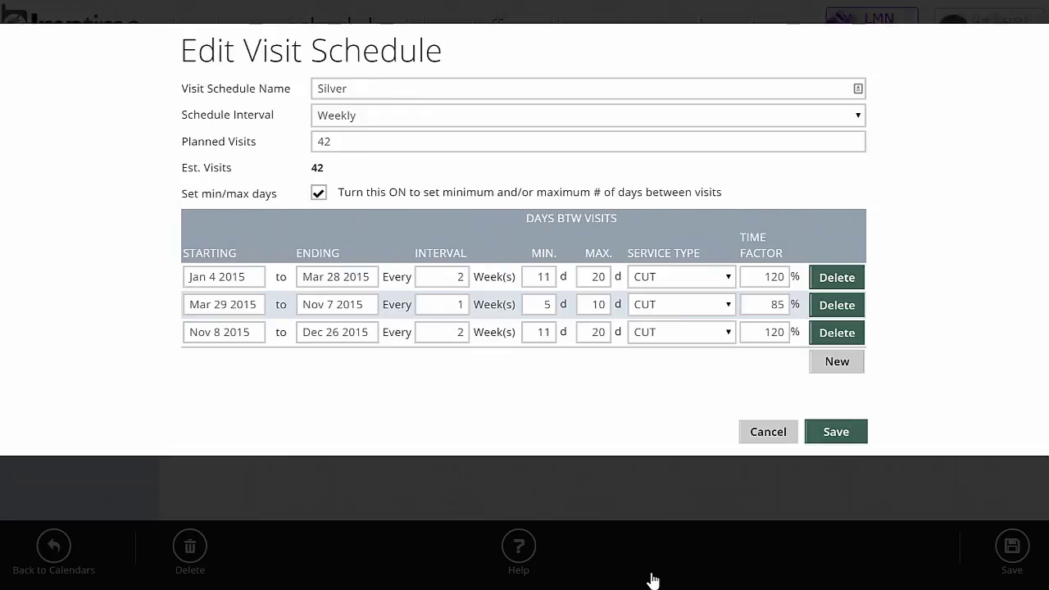
key("Escape")
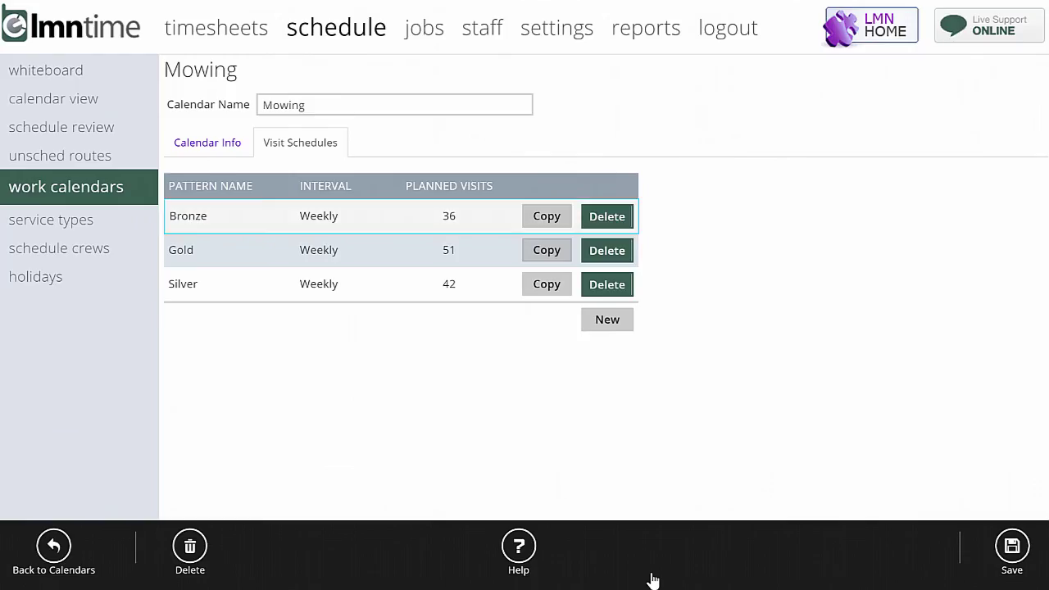
Step: Open the Bronze visit schedule, review its date ranges and time factors, and close it
key("Return")
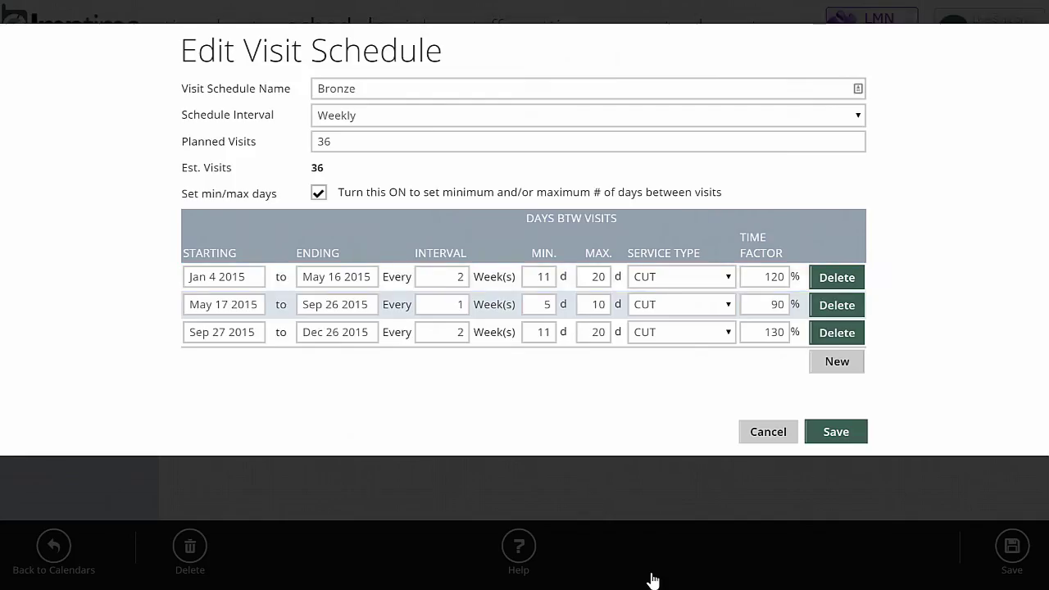
key("Down")
key("Down")
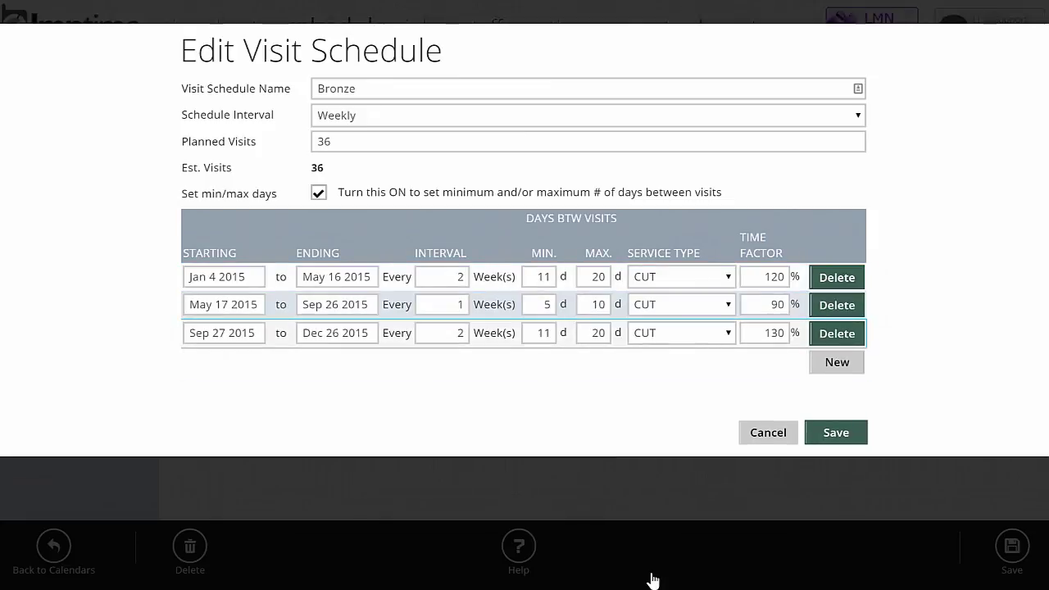
key("Up")
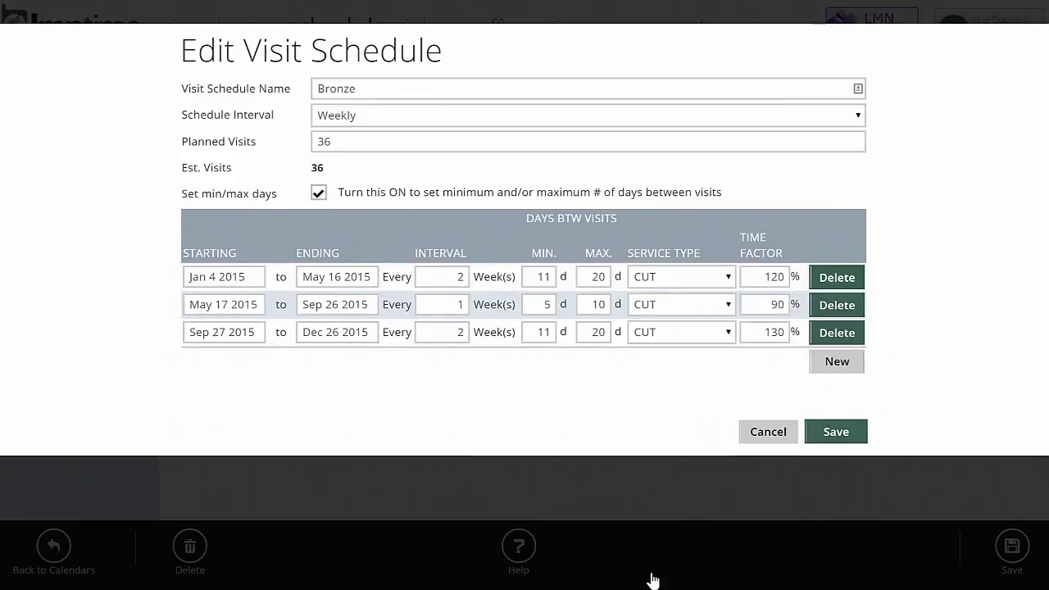
key("Escape")
Step: Open the Gold visit schedule to review its single date range, close it and return to the work calendars list
key("Down")
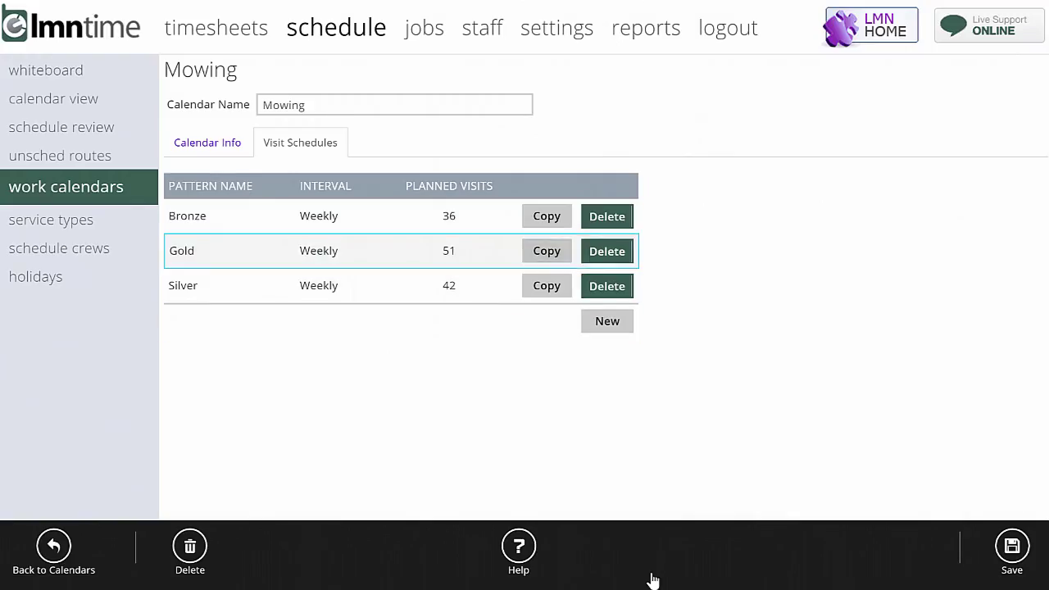
key("Return")
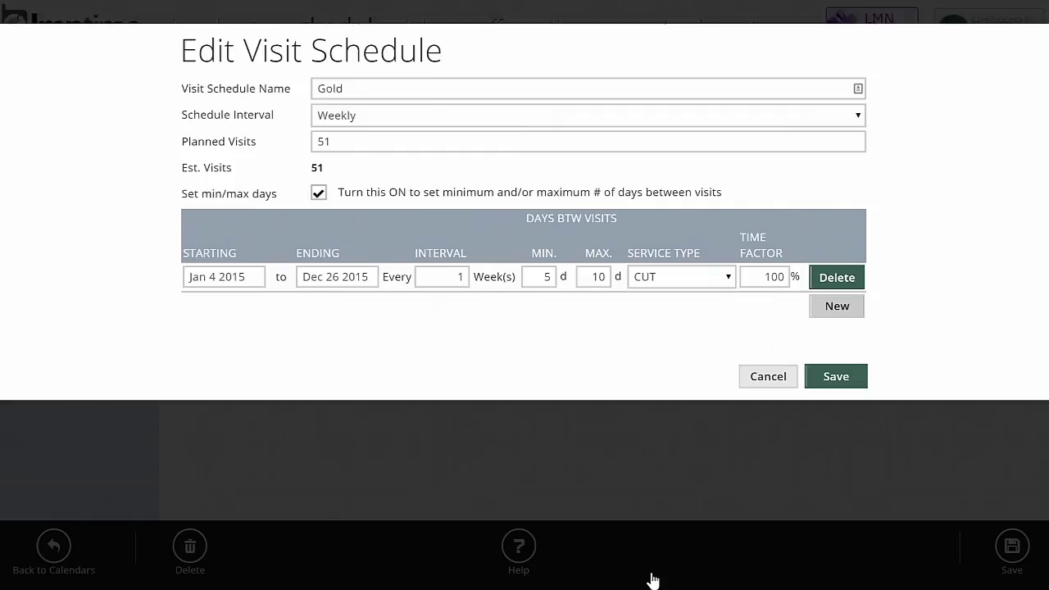
key("Escape")
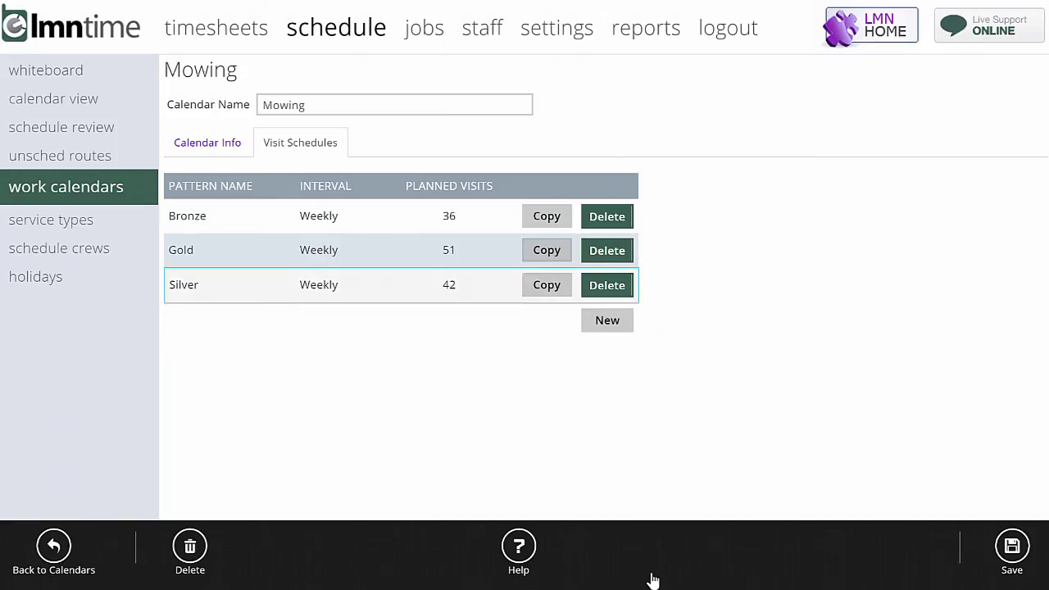
key("Escape")
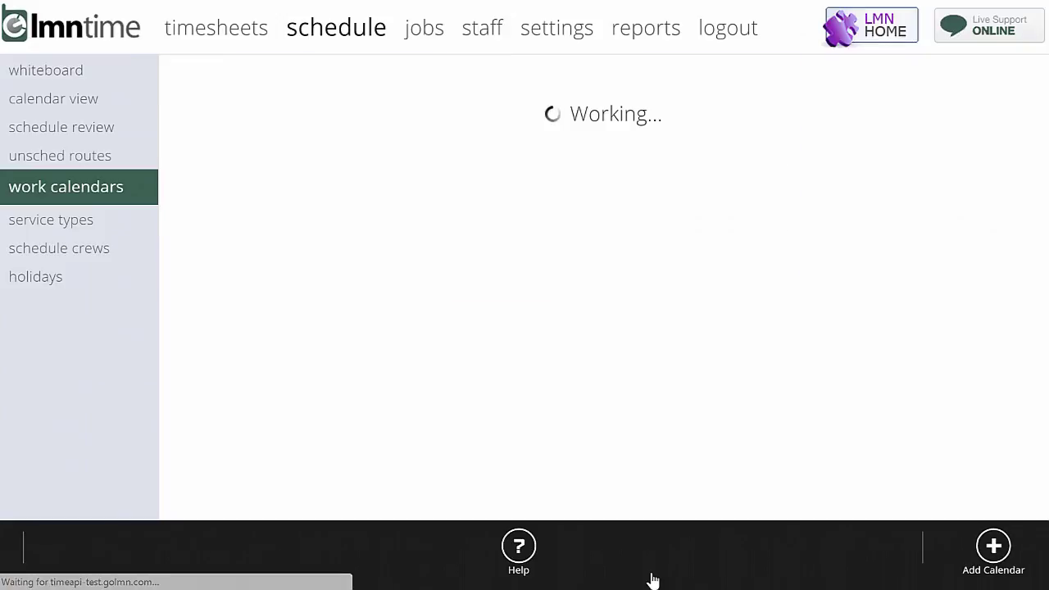
Step: Open the Lawn Care calendar's Lawn Care - Premium visit schedule, compare the Manual and Weekly intervals and keep Manual
key("Return")
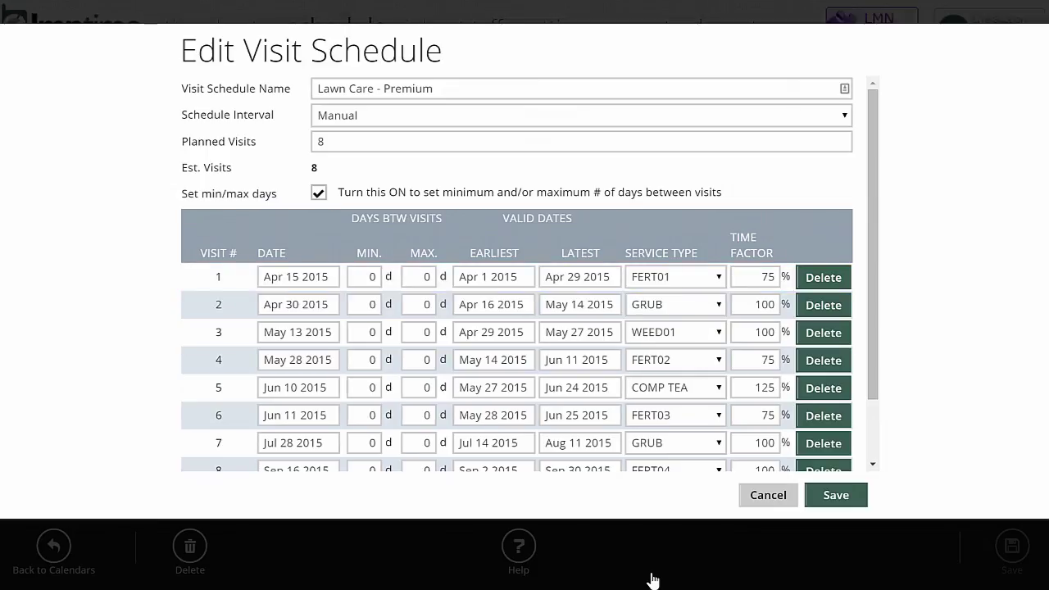
key("alt+Down")
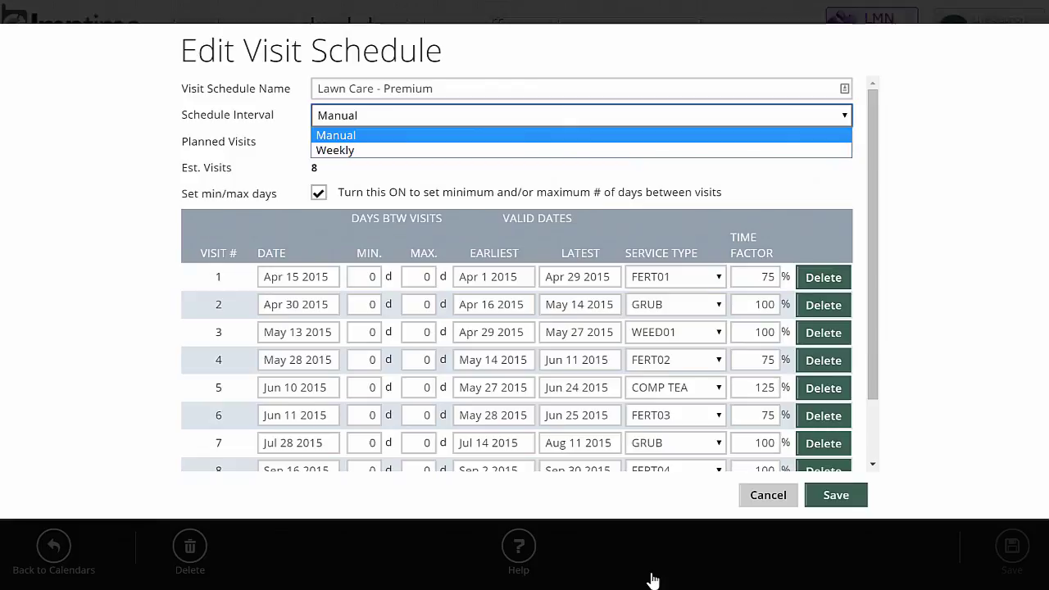
key("Down")
key("Up")
key("Down")
key("Up")
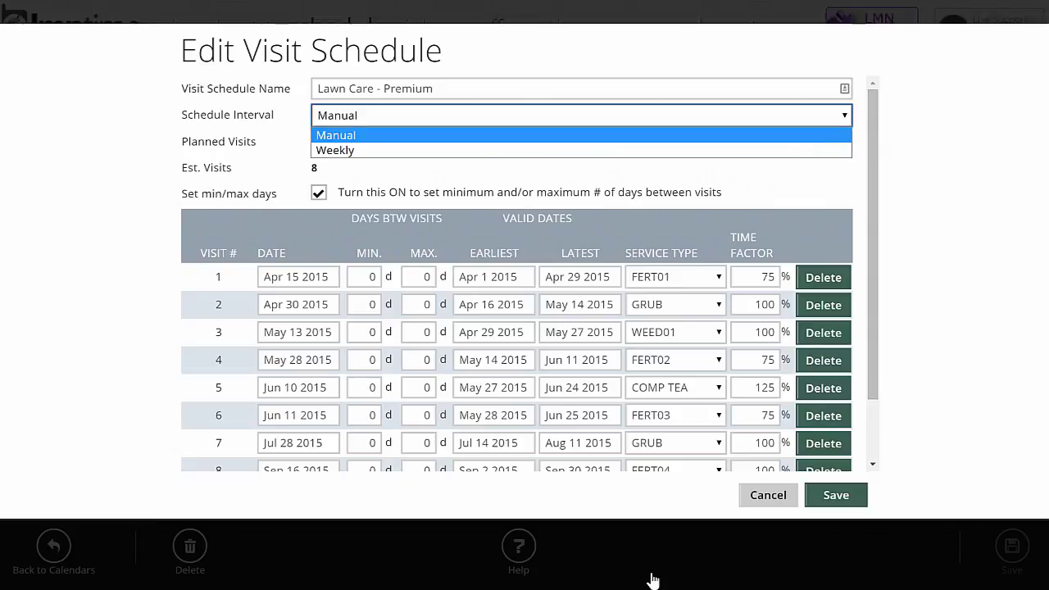
key("Down")
key("Escape")
key("Tab")
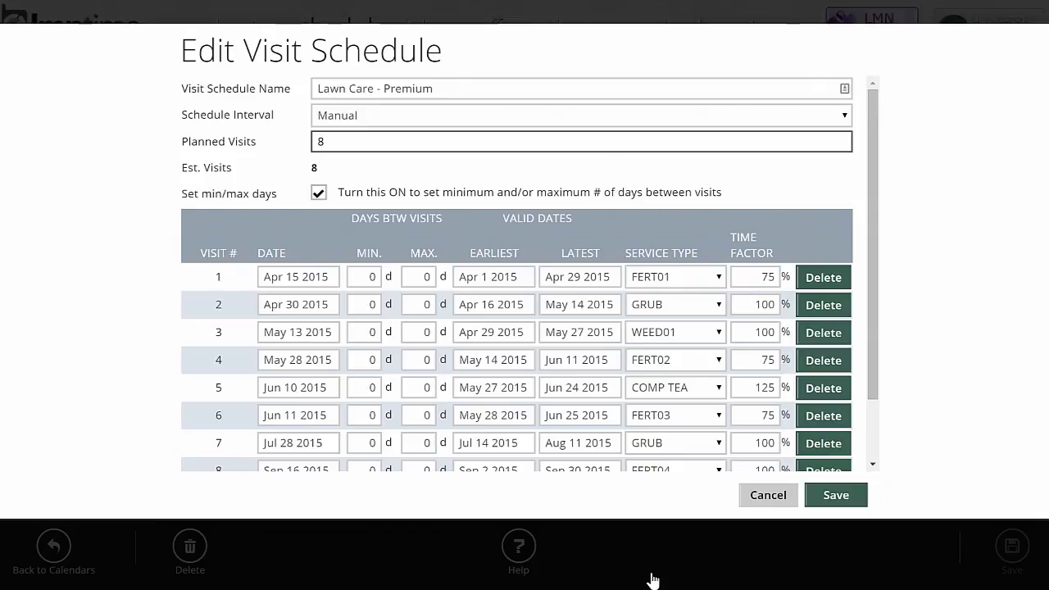
Step: Review the Premium schedule's visit dates, valid date ranges, service types and time factors, and close the schedule
scroll(654, 581, "down", 1)
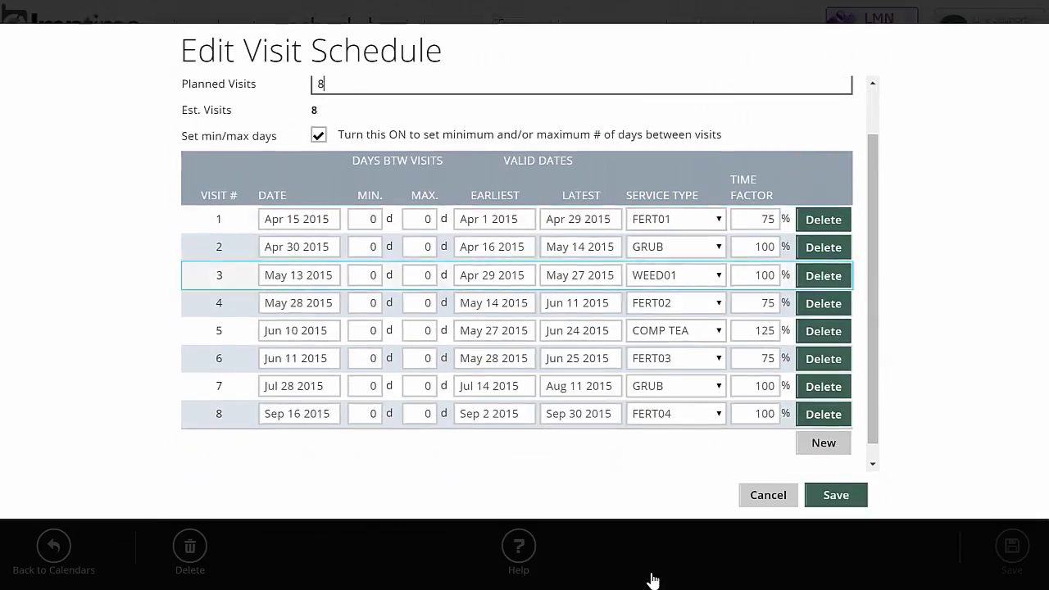
scroll(653, 581, "up", 1)
scroll(653, 580, "down", 2)
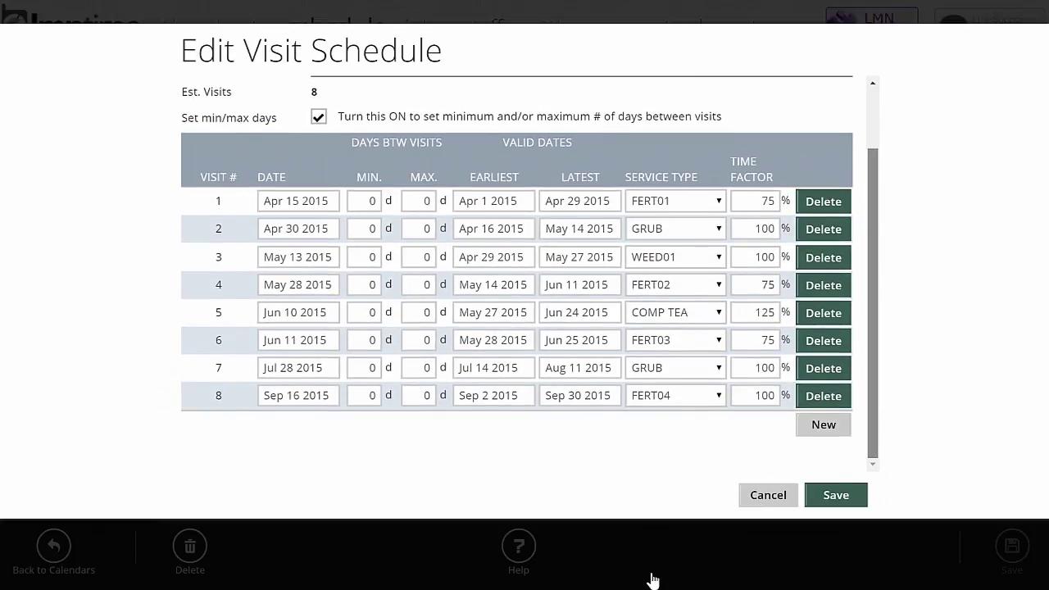
scroll(653, 580, "up", 1)
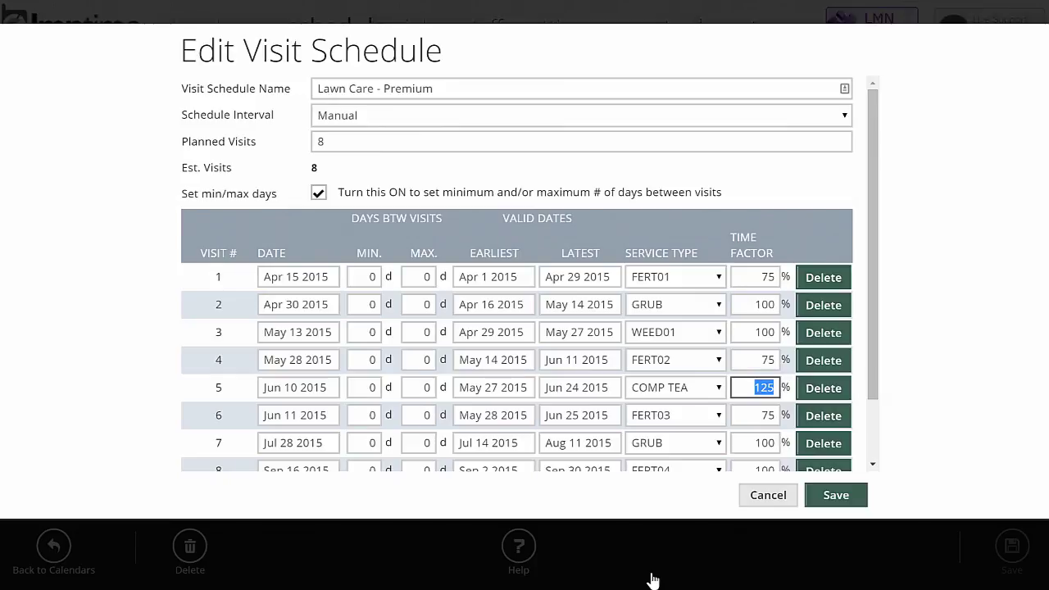
key("Escape")
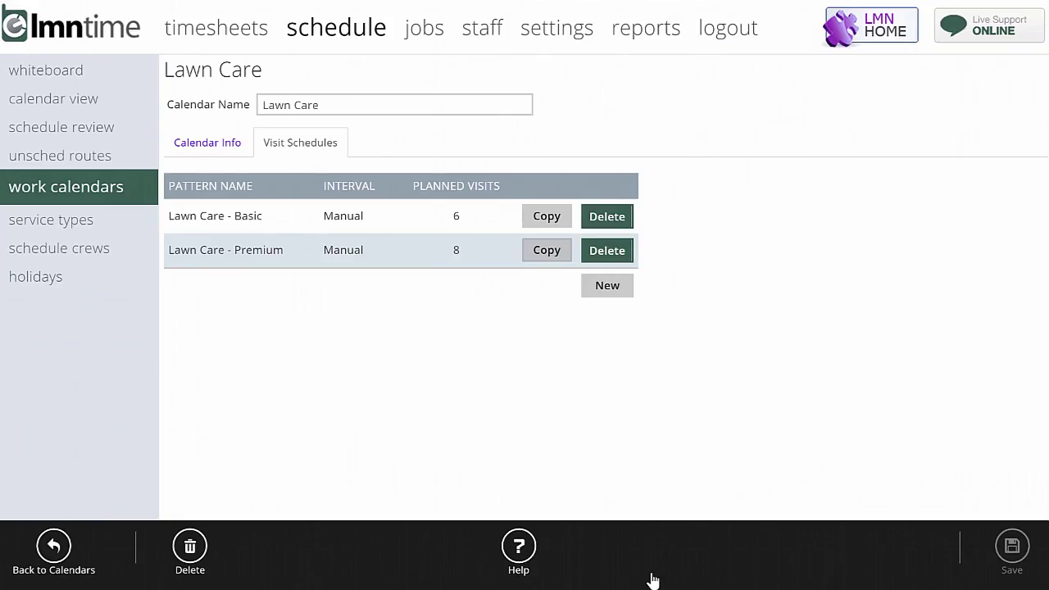